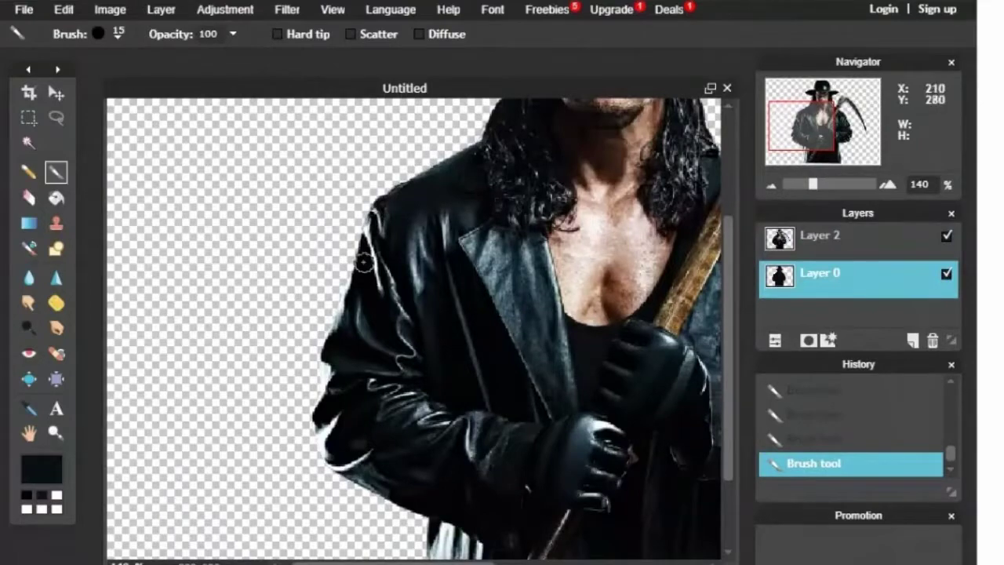
- Paint the edges of both coat sleeves on Layer 0 with the size 15 brush, checking them against the Layer 2 photo
mouse_move(329, 353)
left_mouse_down()
mouse_move(321, 413)
mouse_move(331, 453)
left_mouse_up()
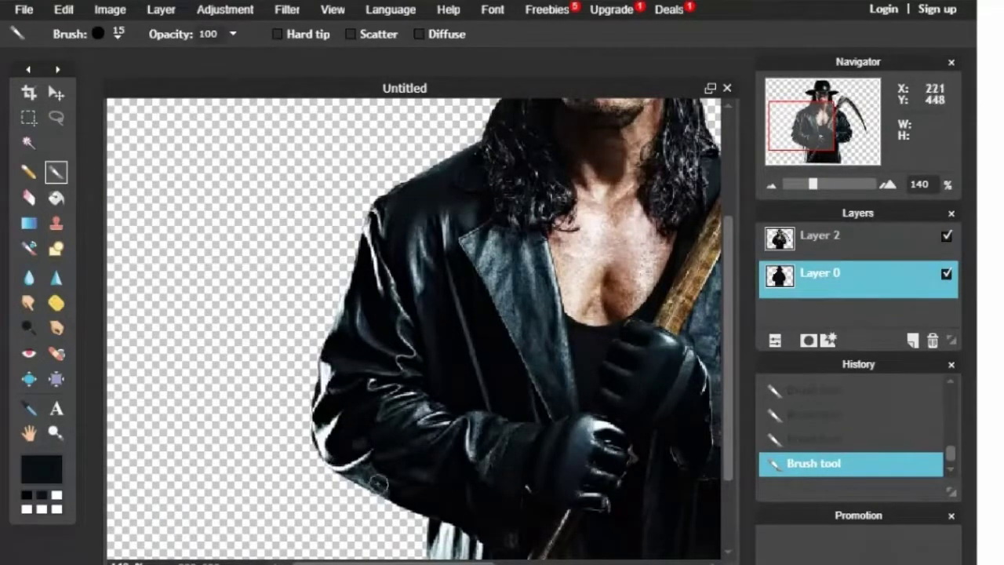
left_click(946, 237)
left_click_drag(792, 136, 845, 129)
left_click(947, 236)
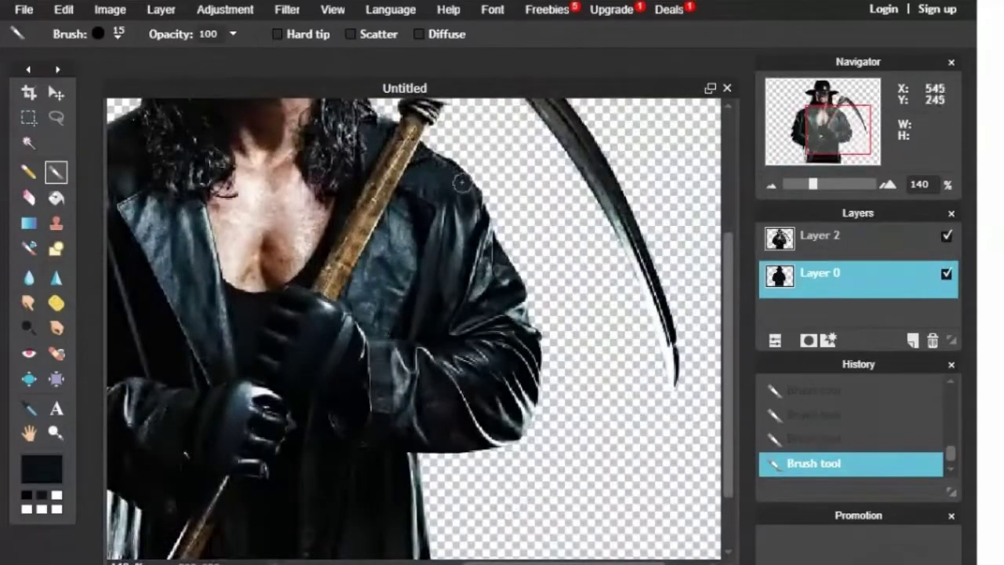
left_click_drag(484, 222, 507, 276)
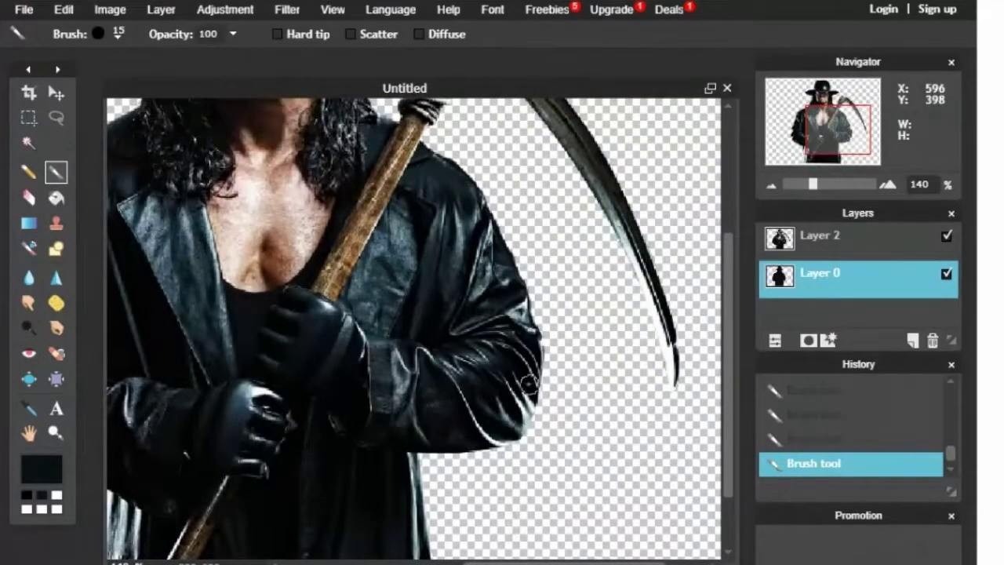
left_click(946, 236)
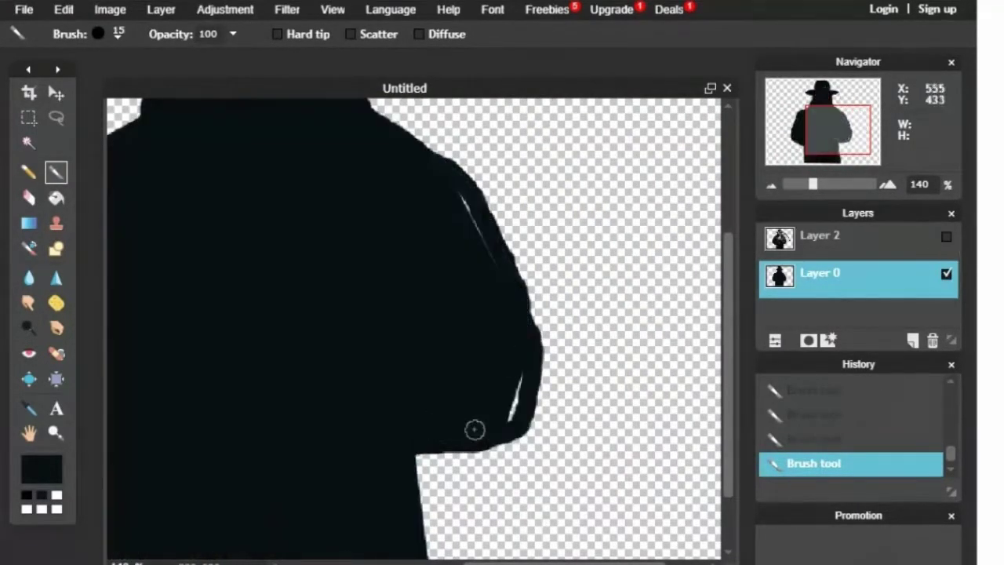
left_click(947, 235)
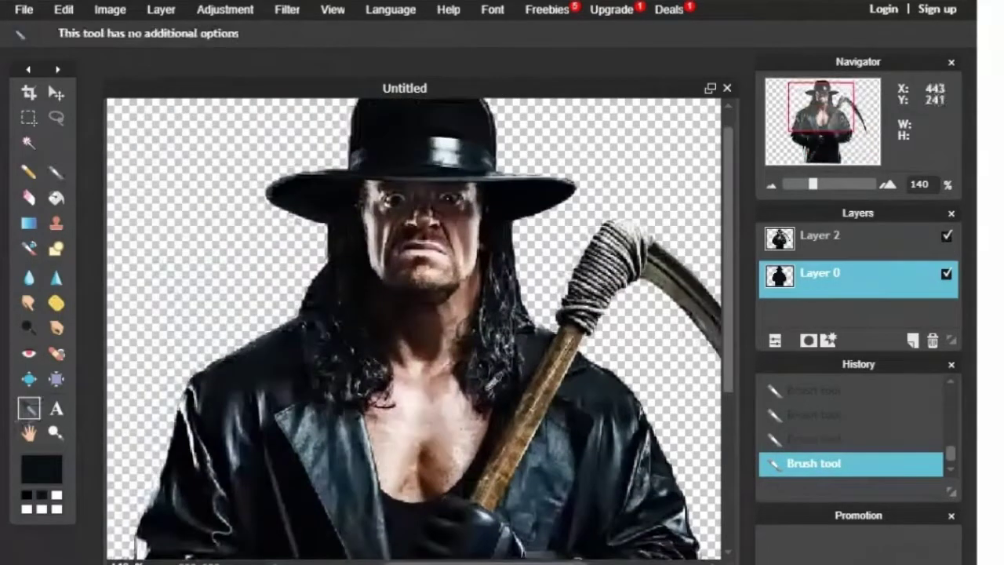
- Sample the chest's skin tone and lighten it to a paler orange as the paint colour
left_click(418, 429)
left_click(433, 358)
left_click(42, 469)
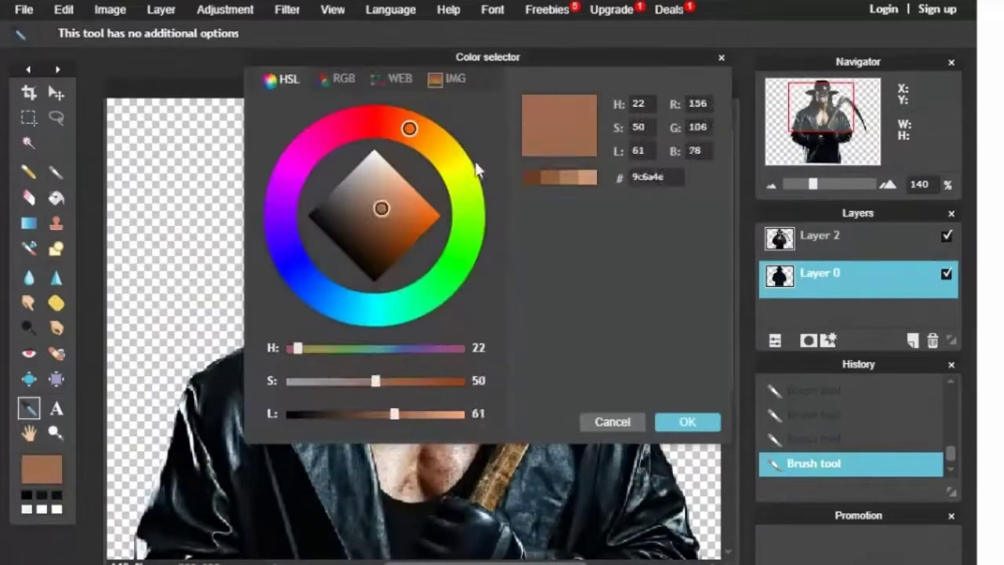
left_click(402, 197)
left_click(691, 422)
key("g")
left_click(946, 235)
left_click(947, 236)
left_click(56, 172)
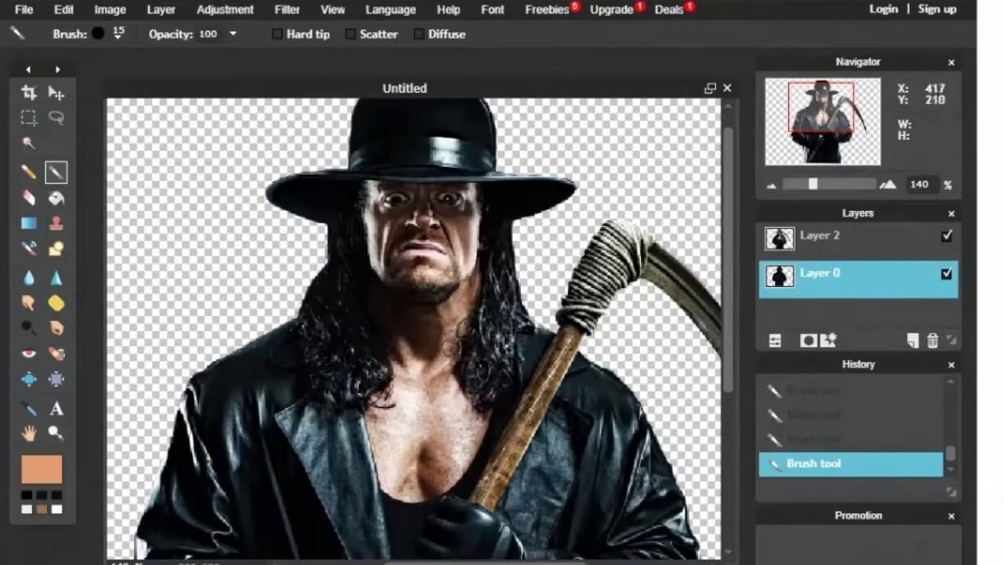
left_click(947, 235)
left_click(947, 235)
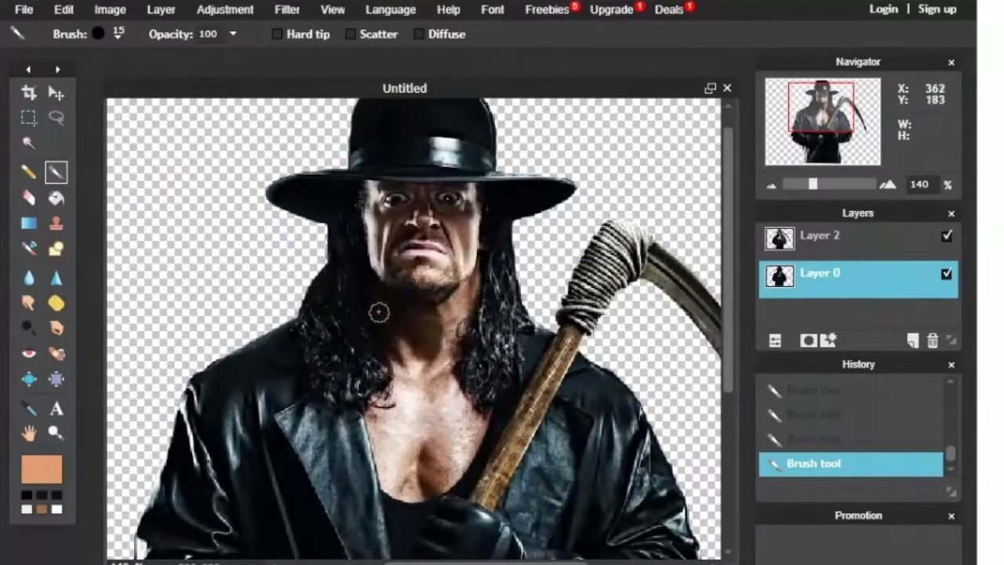
- Select the face with the polygonal lasso, from under the hat brim around the jaw and chin
left_click(56, 117)
left_click(888, 185)
left_click(888, 185)
left_click(888, 186)
left_click(888, 186)
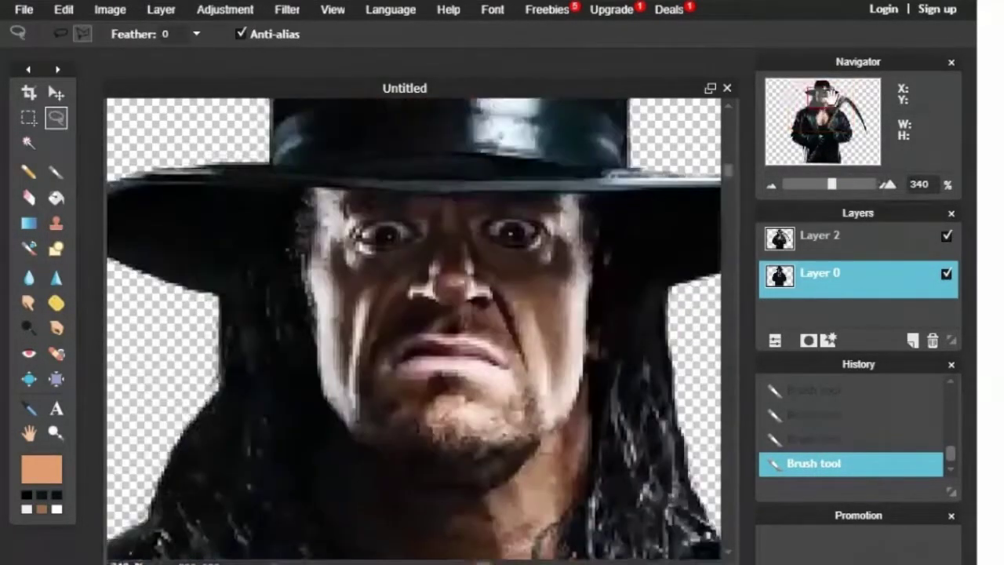
left_click_drag(728, 172, 728, 152)
left_click(603, 252)
mouse_move(467, 249)
left_mouse_down()
mouse_move(306, 248)
mouse_move(322, 362)
mouse_move(368, 492)
mouse_move(570, 482)
left_mouse_up()
left_click(576, 487)
left_click(593, 379)
left_click(598, 254)
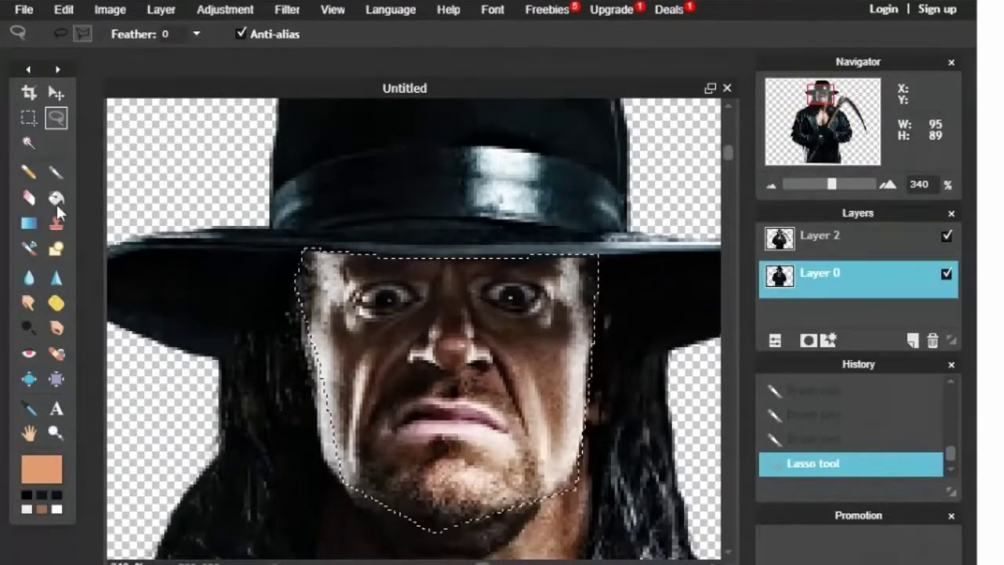
- Fill the face selection on Layer 0 with the skin colour, touch up its edge with the brush, and deselect
left_click(57, 200)
left_click(432, 333)
left_click(946, 236)
left_click(55, 172)
mouse_move(317, 311)
left_mouse_down()
mouse_move(330, 256)
mouse_move(523, 489)
mouse_move(579, 281)
mouse_move(353, 414)
left_mouse_up()
left_click(30, 92)
key("ctrl+d")
- Paint the neck and open chest area in the skin colour on Layer 0 with a size 30 brush
left_click(55, 171)
left_click_drag(820, 94, 822, 109)
left_click(98, 34)
left_click(269, 77)
left_click(525, 46)
mouse_move(366, 205)
left_mouse_down()
mouse_move(406, 266)
mouse_move(398, 381)
mouse_move(479, 479)
left_mouse_up()
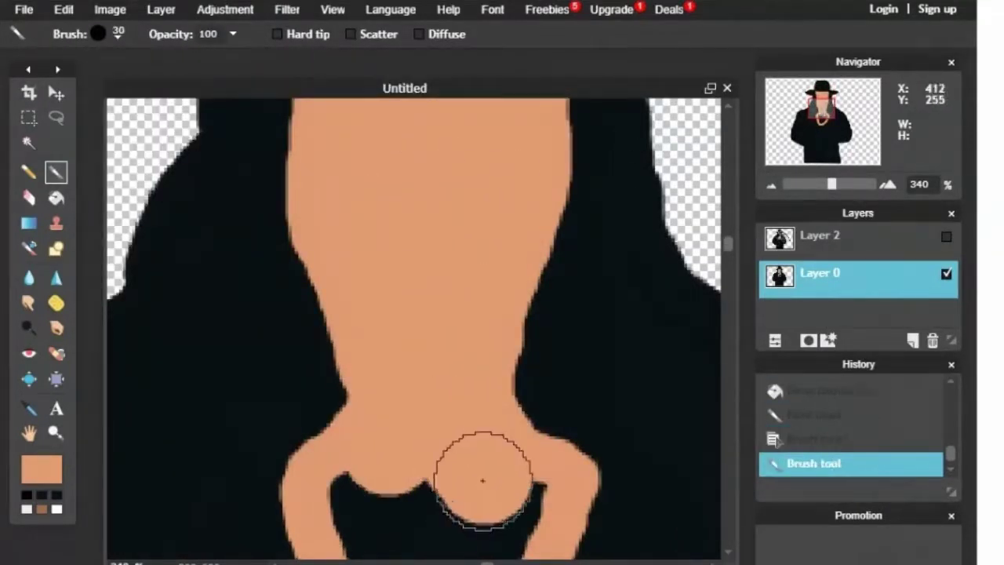
scroll(634, 226, "down", 3)
mouse_move(634, 227)
left_mouse_down()
mouse_move(487, 384)
mouse_move(376, 364)
mouse_move(411, 303)
mouse_move(564, 284)
mouse_move(543, 405)
mouse_move(481, 464)
mouse_move(415, 465)
left_mouse_up()
- Sample the coat's blue-grey from the photo and darken it to a near-black blue, about #02151c
left_click(771, 185)
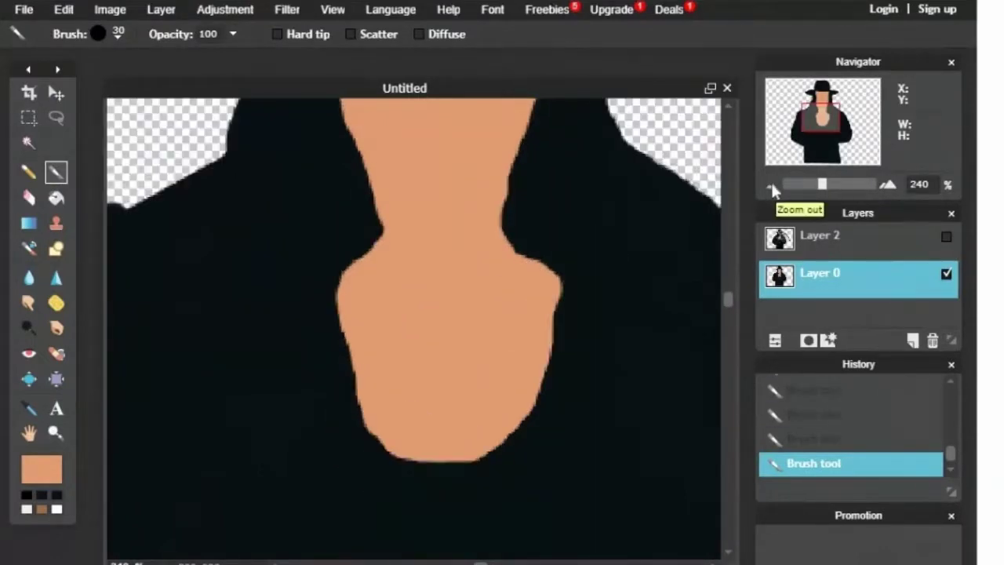
left_click(771, 184)
left_click(946, 236)
left_click(32, 408)
left_click(390, 384)
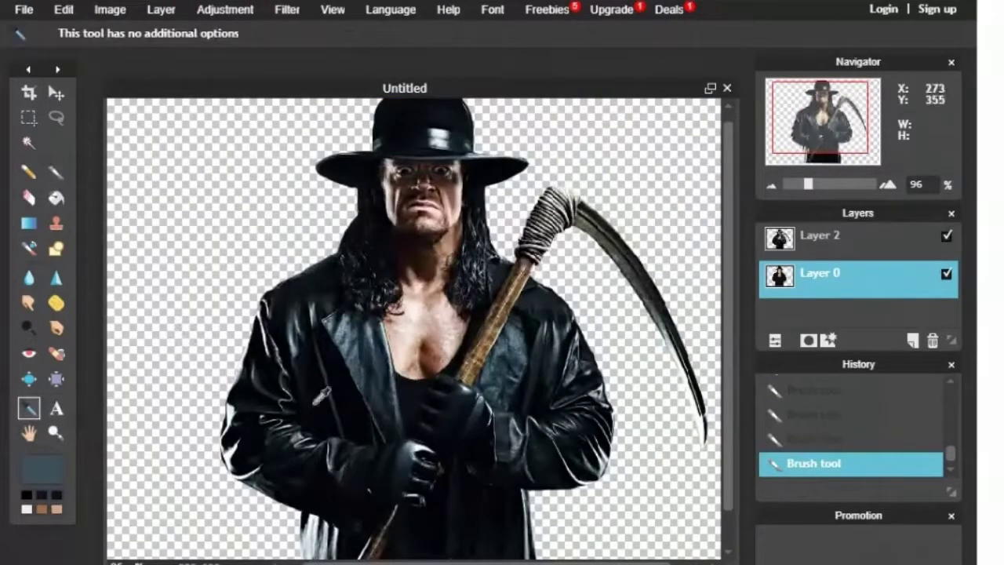
left_click(27, 465)
left_click_drag(361, 215, 378, 273)
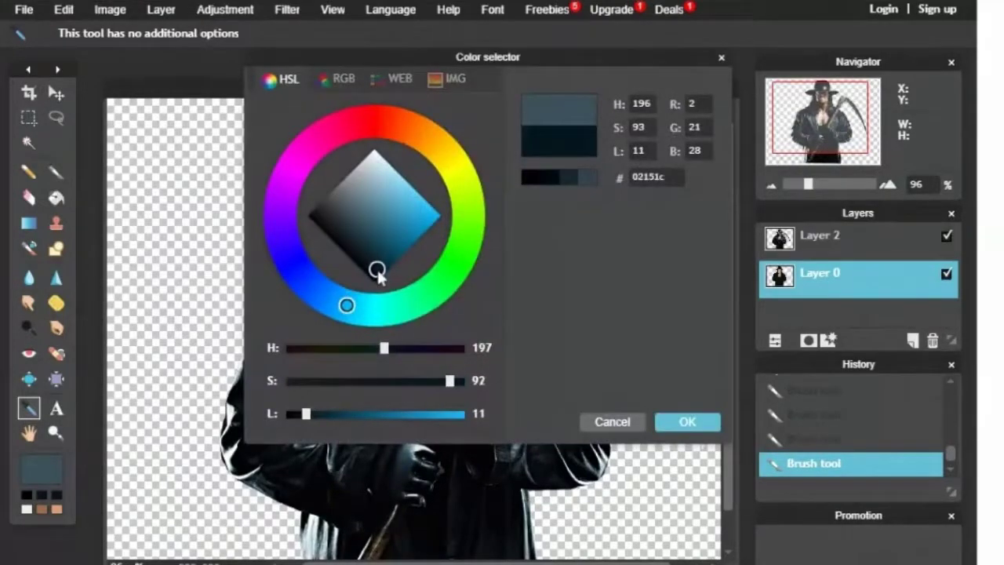
left_click(693, 430)
- Draw coat detail lines on Layer 0 with the size 3 Sketchy pencil in the near-black blue
key("n")
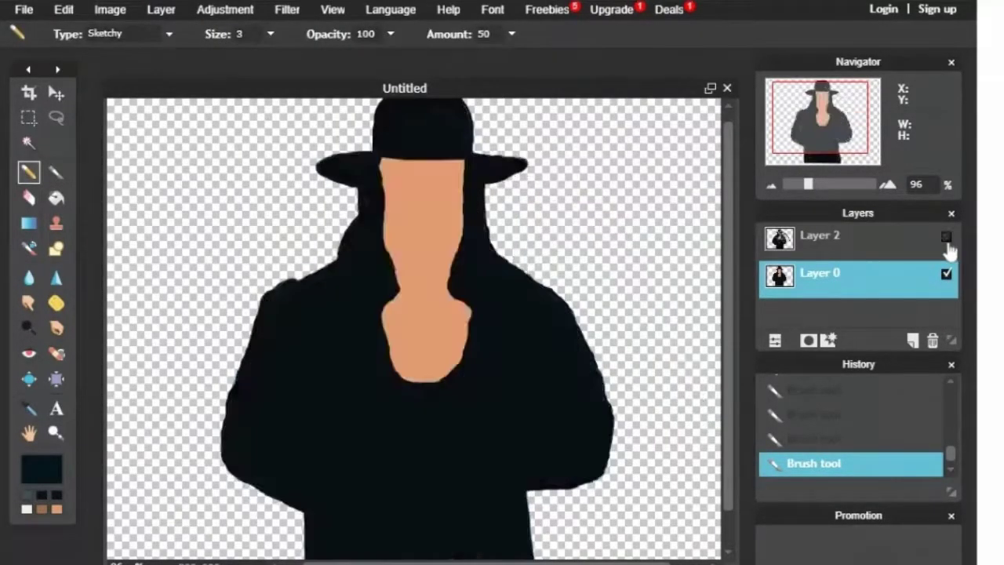
left_click(888, 185)
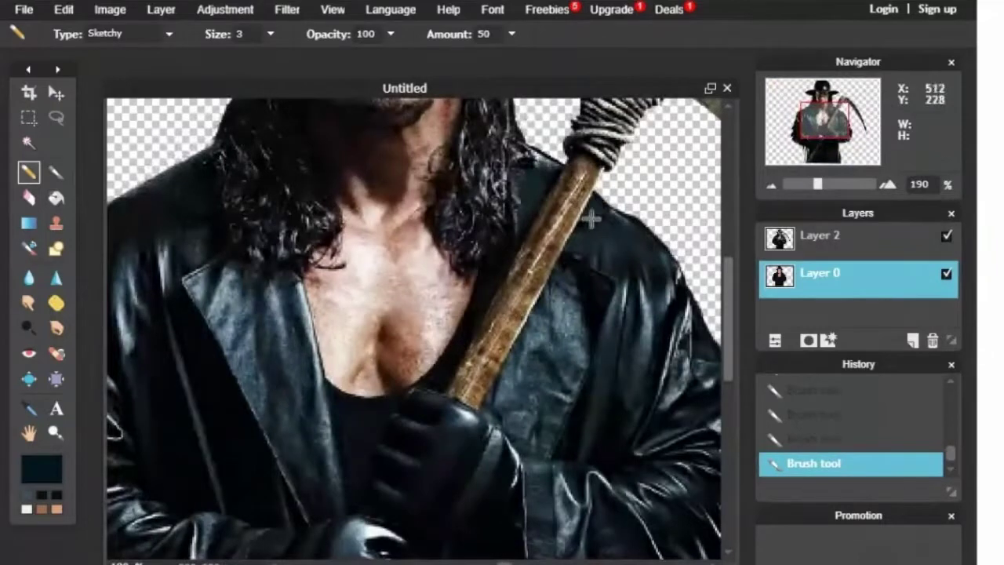
left_click(550, 463)
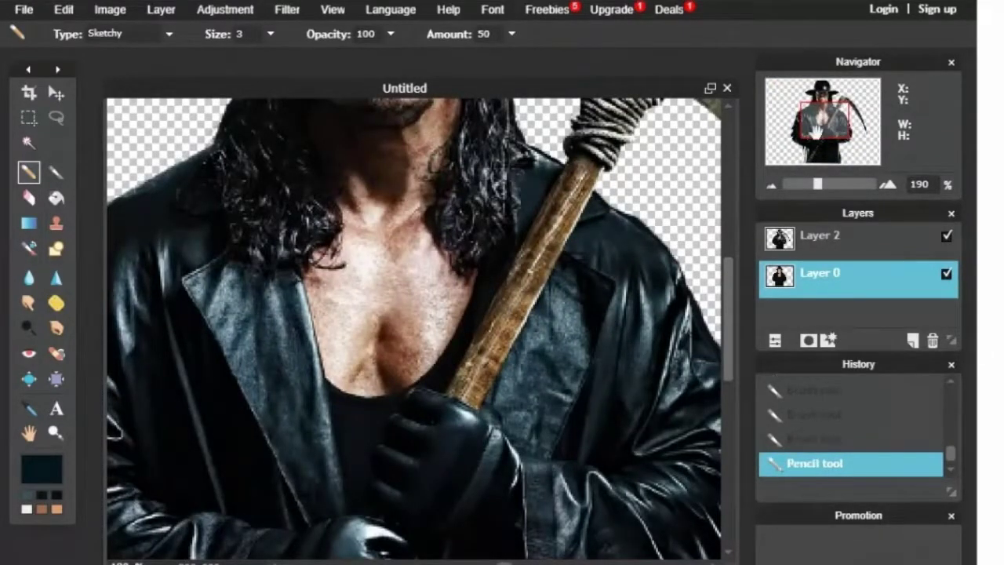
left_click_drag(816, 131, 811, 151)
left_click(946, 236)
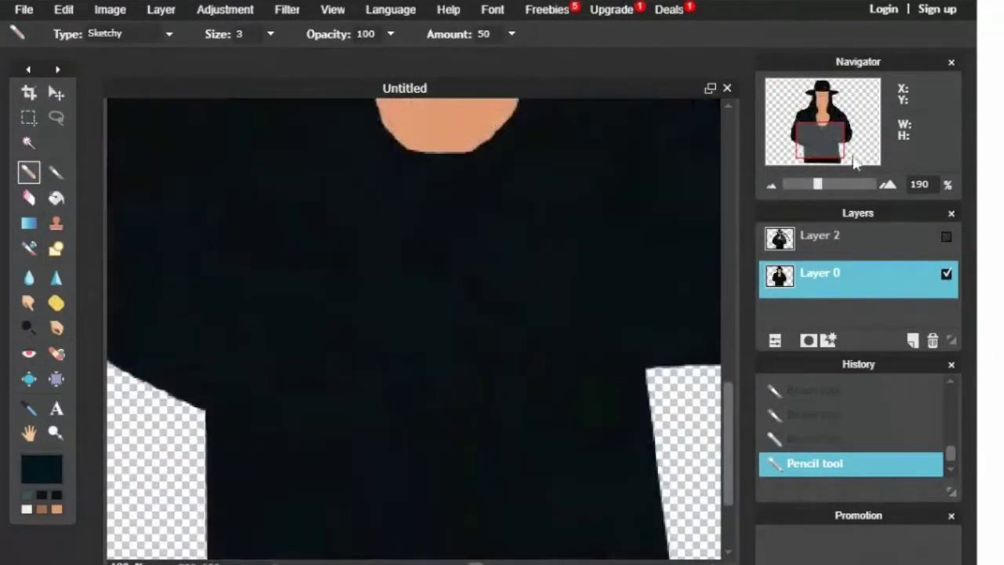
scroll(408, 314, "up", 5)
- Set the paint colour to a neutral dark grey with no saturation
left_click(40, 470)
left_click_drag(339, 240, 319, 201)
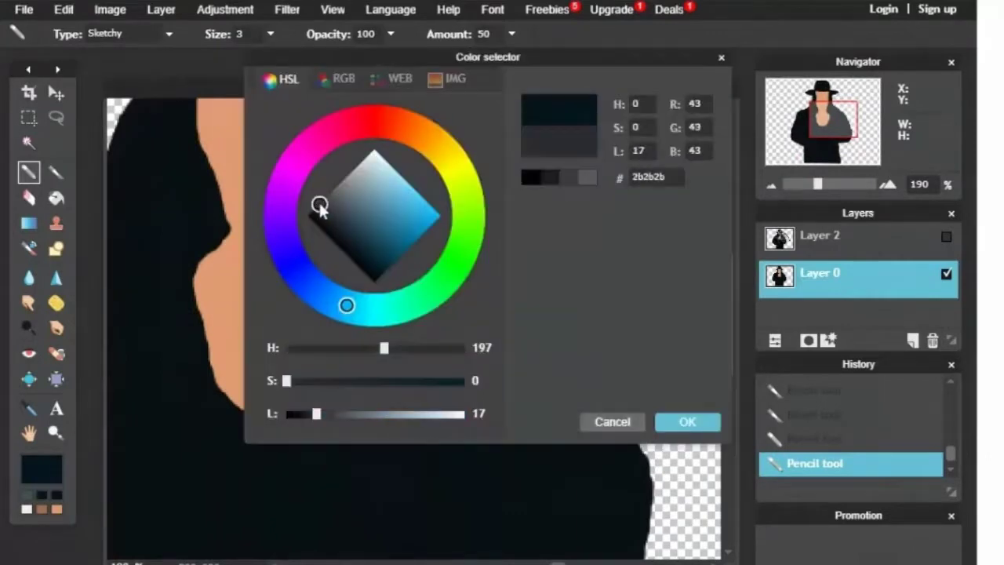
left_click(670, 424)
- Try filling the coat silhouette with the dark grey, and undo the fill
key("k")
left_click(491, 294)
key("ctrl+z")
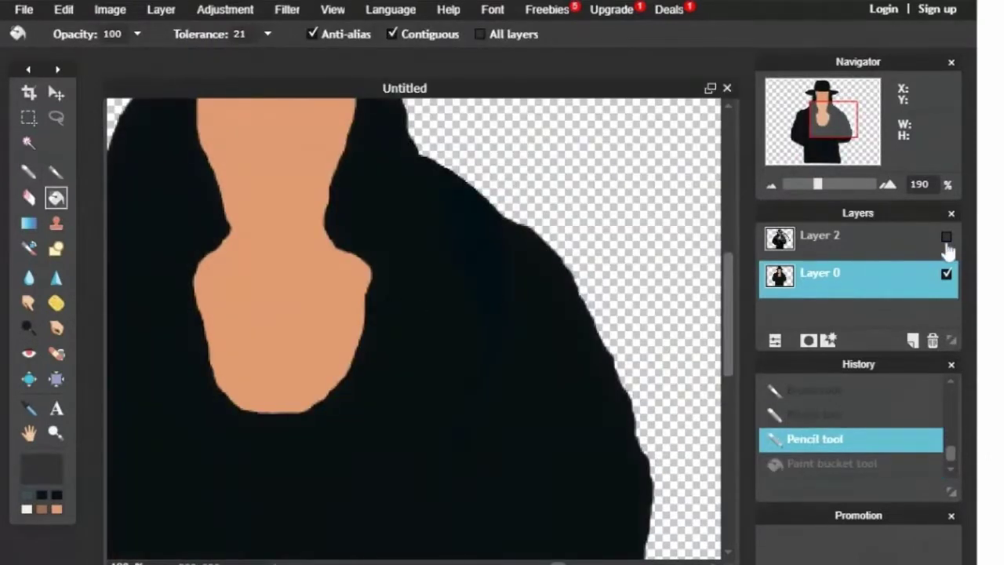
- Trace the right-hand lapel and coat front from the photo with the Sketchy pencil in dark grey
left_click(947, 235)
key("n")
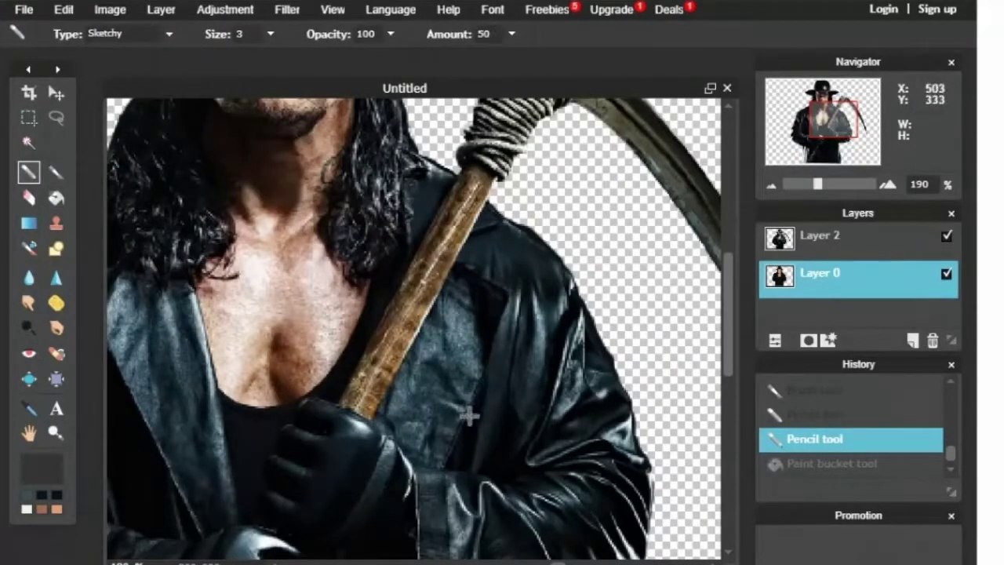
left_click(441, 469)
scroll(487, 240, "down", 3)
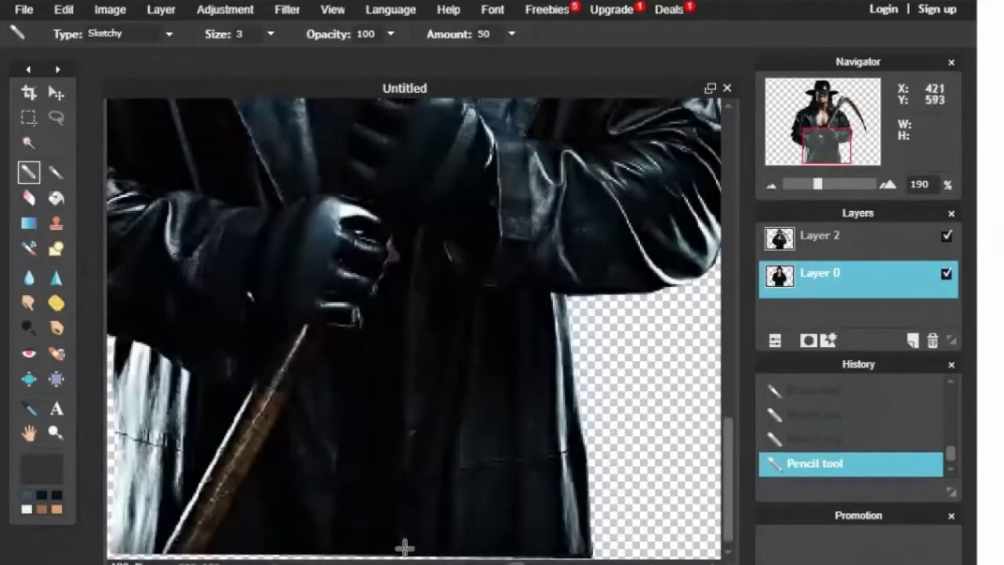
left_click(946, 237)
left_click_drag(829, 143, 809, 115)
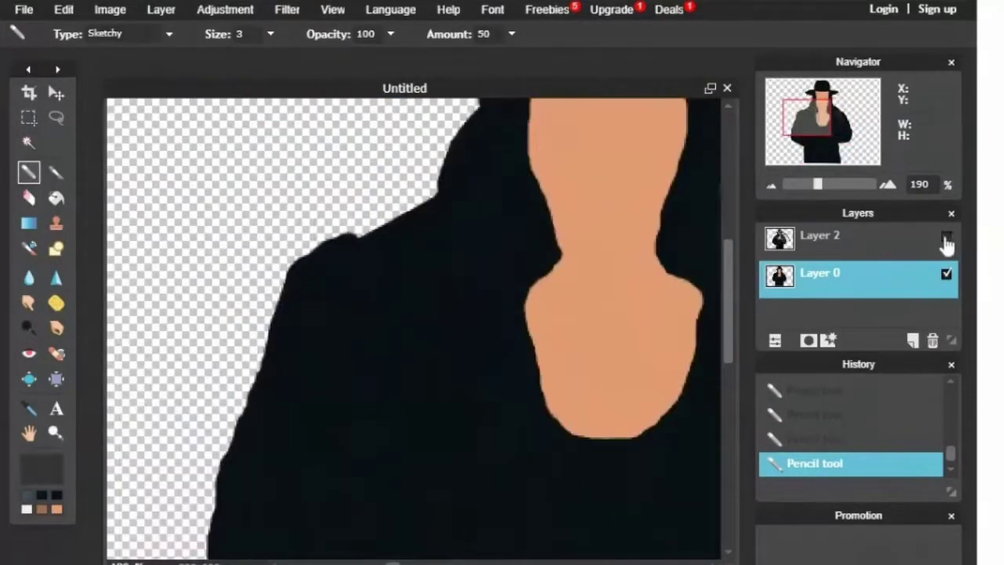
- Change the pencil type to Shaded and trace the left-hand lapel and coat lines on Layer 0
left_click(947, 236)
left_click(130, 34)
left_click(113, 105)
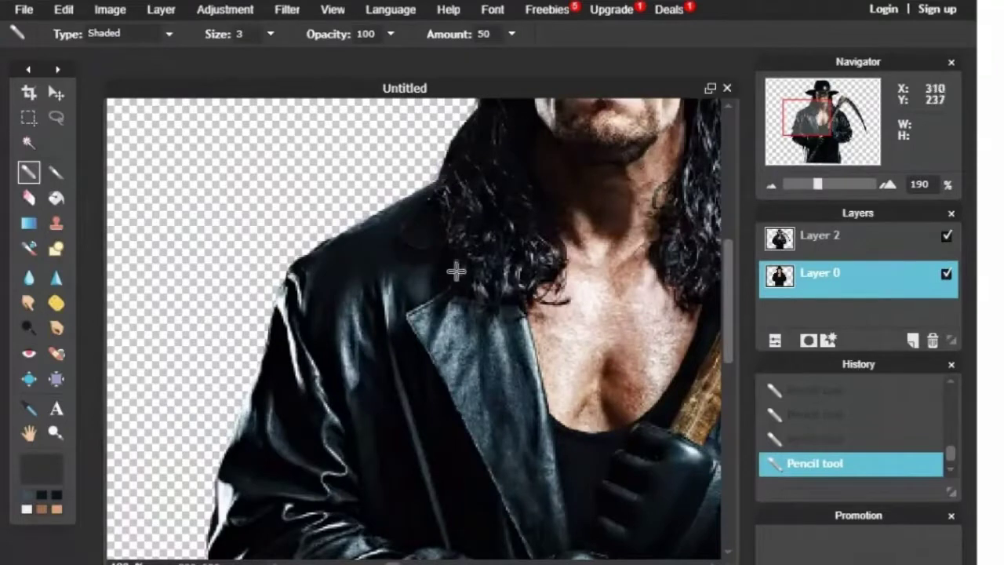
scroll(531, 549, "down", 3)
left_click(947, 236)
left_click(947, 235)
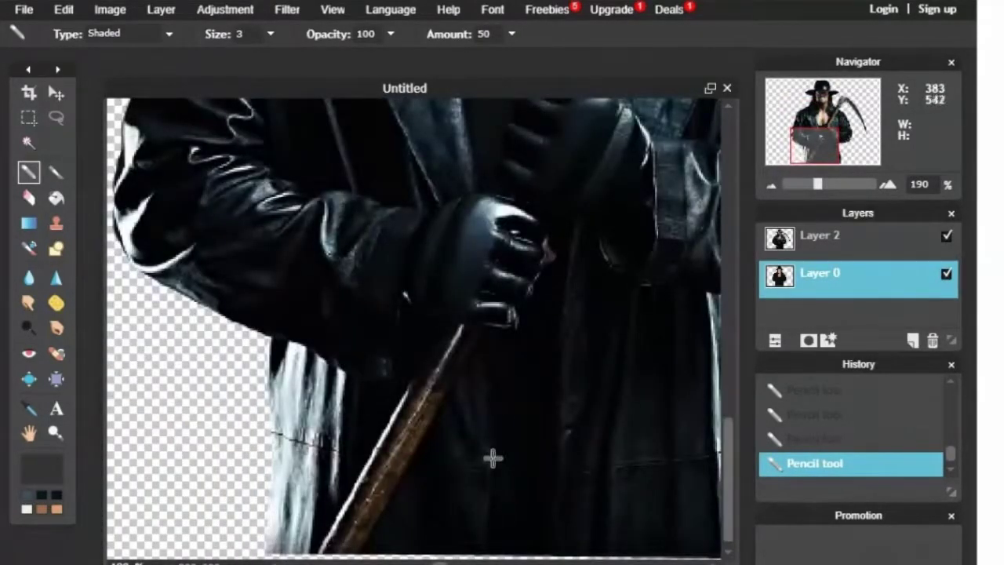
- Trace the seams on the lower front of the coat with the Shaded pencil, comparing them with the photo
left_click(947, 237)
left_click(947, 238)
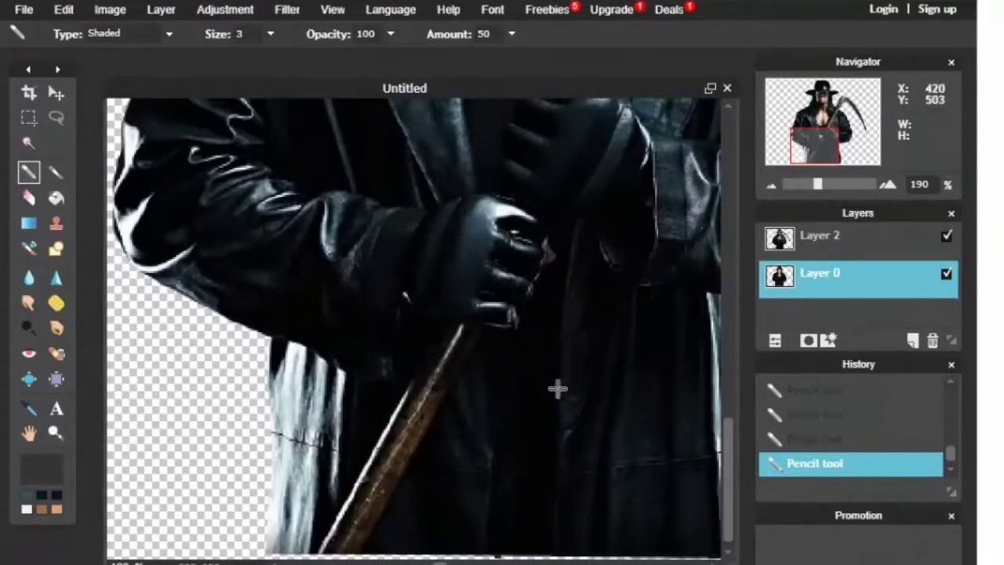
left_click(947, 235)
scroll(902, 258, "up", 3)
left_click(947, 235)
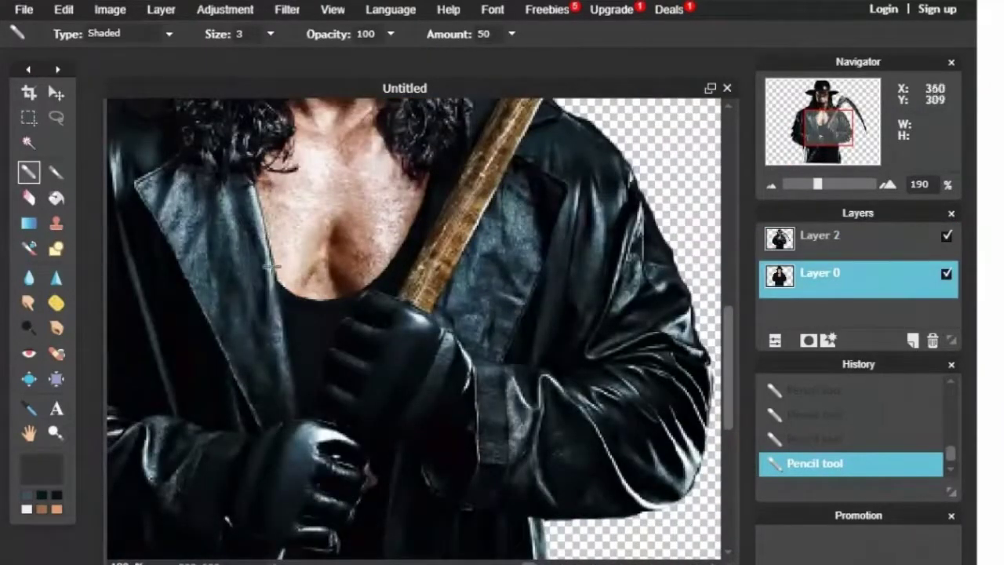
- Draw a long dark grey pencil line from beside the right of the neckline down the coat front
left_click(947, 235)
scroll(579, 193, "up", 2)
left_click(946, 235)
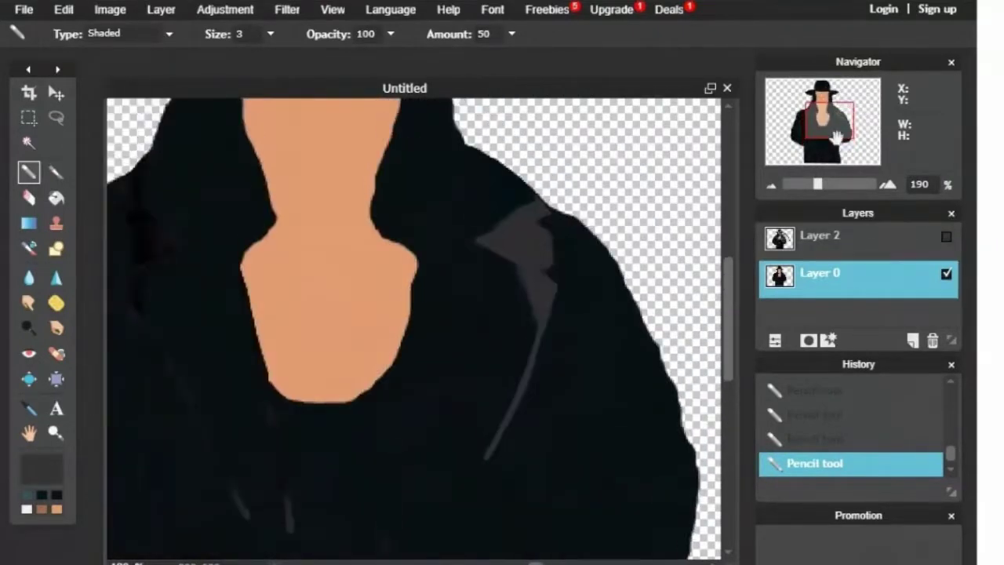
left_click(947, 236)
left_click_drag(437, 271, 381, 557)
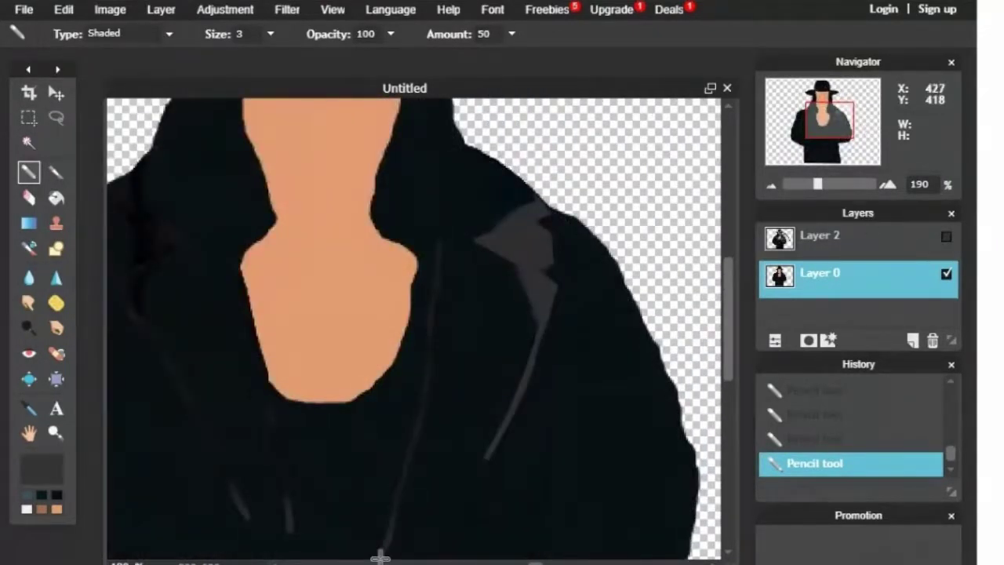
- Try filling the coat silhouette with a newly picked black, and undo the fill
left_click(947, 237)
key("i")
left_click(559, 302)
left_click(947, 236)
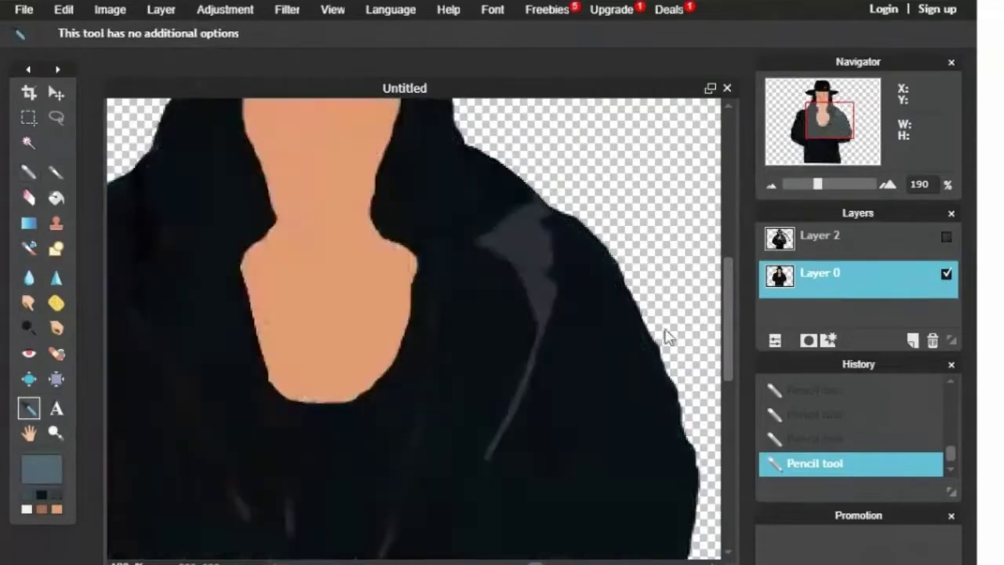
left_click(549, 406)
left_click(41, 469)
left_click(688, 419)
key("k")
left_click(481, 381)
key("ctrl+z")
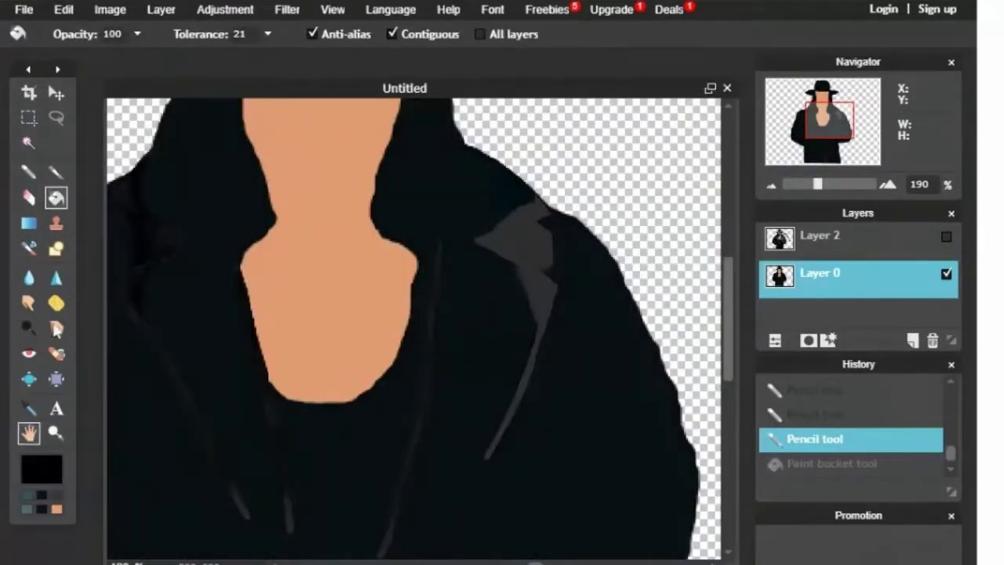
- Paint over the excess grey at the right-hand lapel notch with a size 9 brush in the coat's dark colour
left_click(55, 119)
left_click(947, 236)
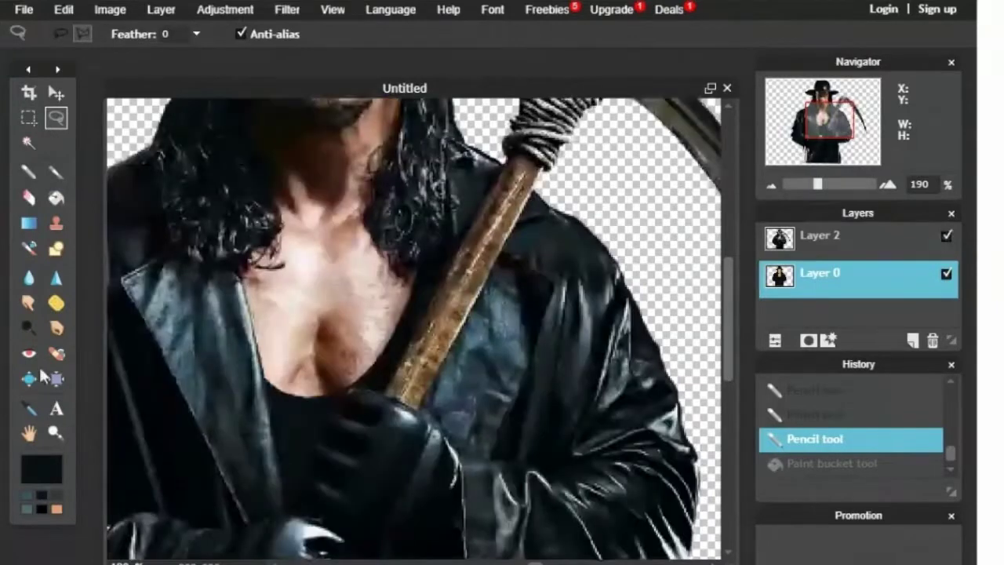
left_click(56, 171)
left_click(117, 34)
left_click(534, 30)
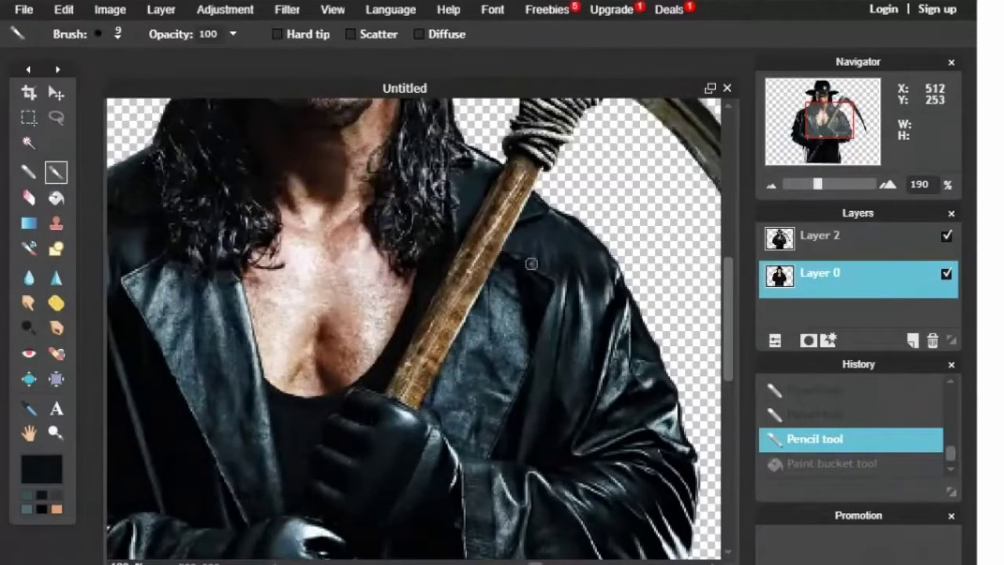
left_click(532, 265)
left_click(947, 236)
left_click_drag(516, 242, 548, 244)
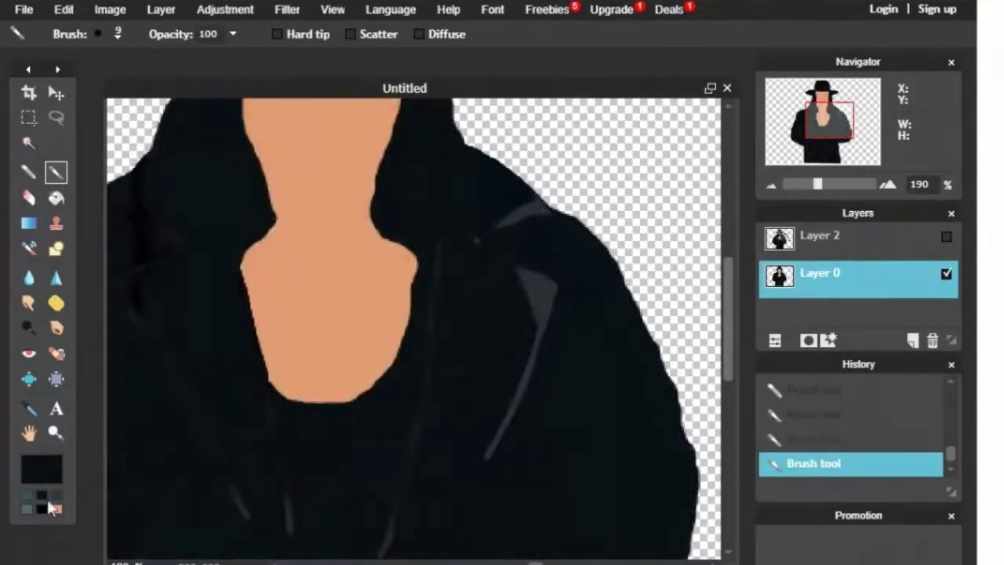
- Draw the collar edge along the right shoulder in dark grey with the Shaded pencil
left_click(28, 171)
left_click_drag(513, 180, 464, 145)
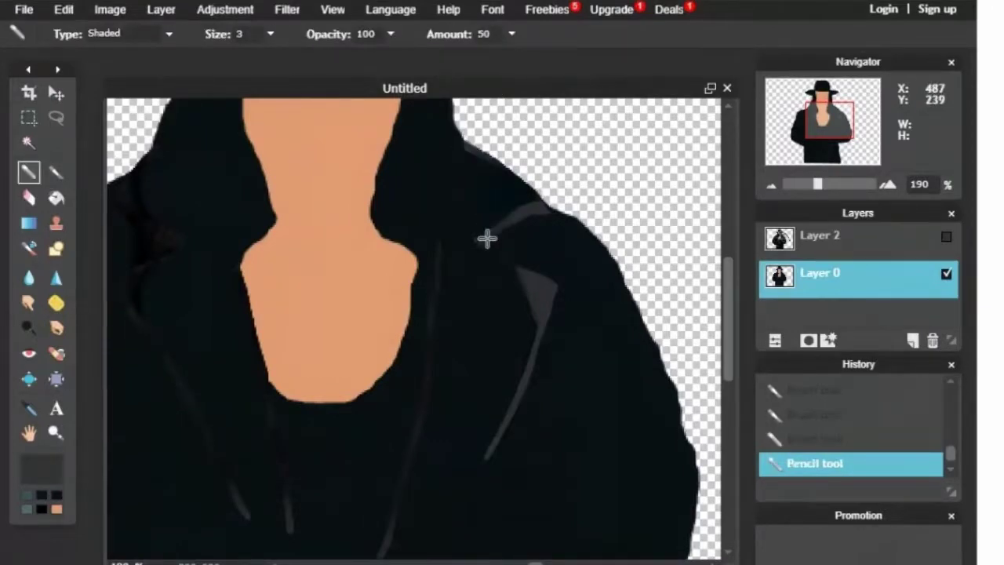
- Outline the long hair on both sides of the neck in black with a size 9 brush, using the photo as reference
left_click_drag(799, 160, 823, 110)
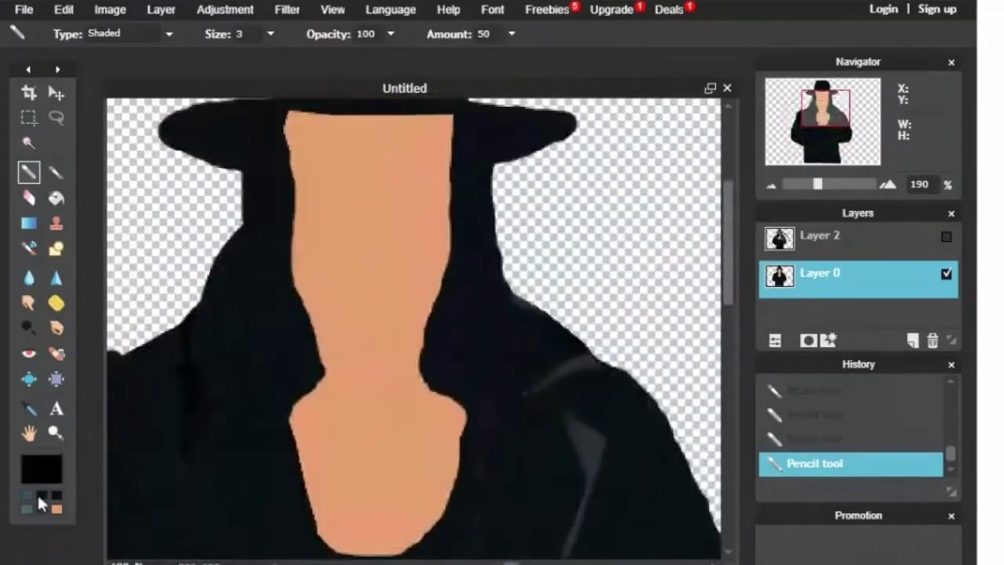
left_click(56, 171)
left_click_drag(450, 273, 428, 341)
left_click_drag(433, 384, 466, 409)
left_click_drag(313, 378, 287, 256)
left_click(946, 237)
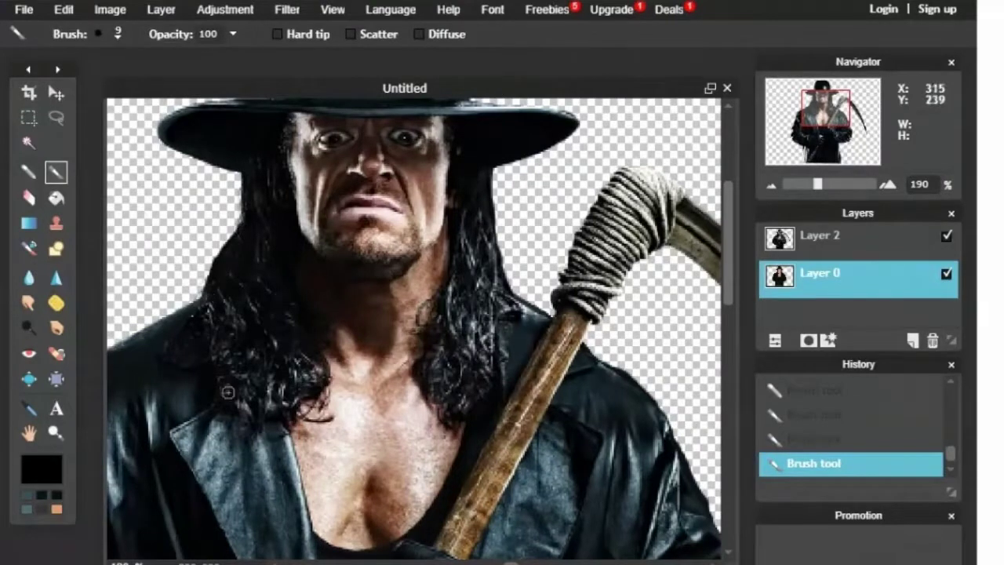
left_click(946, 237)
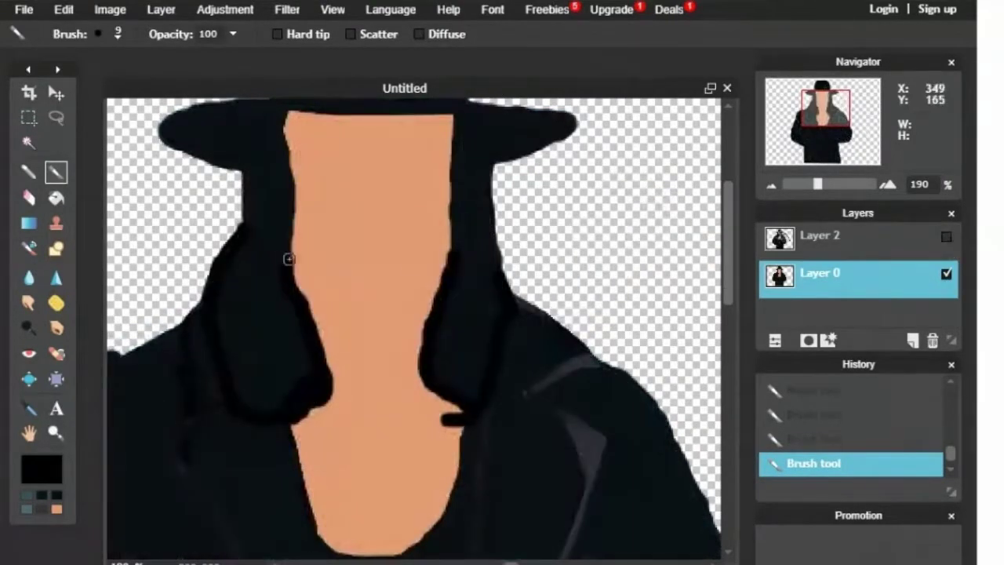
- Try filling the outlined left-hand hair section with black, and undo the fill
left_click(56, 198)
left_click(259, 312)
key("ctrl+z")
- Extend the black hair outlines up both outer sides of the head to the hat brim
left_click(55, 174)
mouse_move(496, 272)
left_mouse_down()
mouse_move(485, 179)
mouse_move(444, 120)
left_mouse_up()
mouse_move(245, 232)
left_mouse_down()
mouse_move(246, 175)
mouse_move(279, 123)
left_mouse_up()
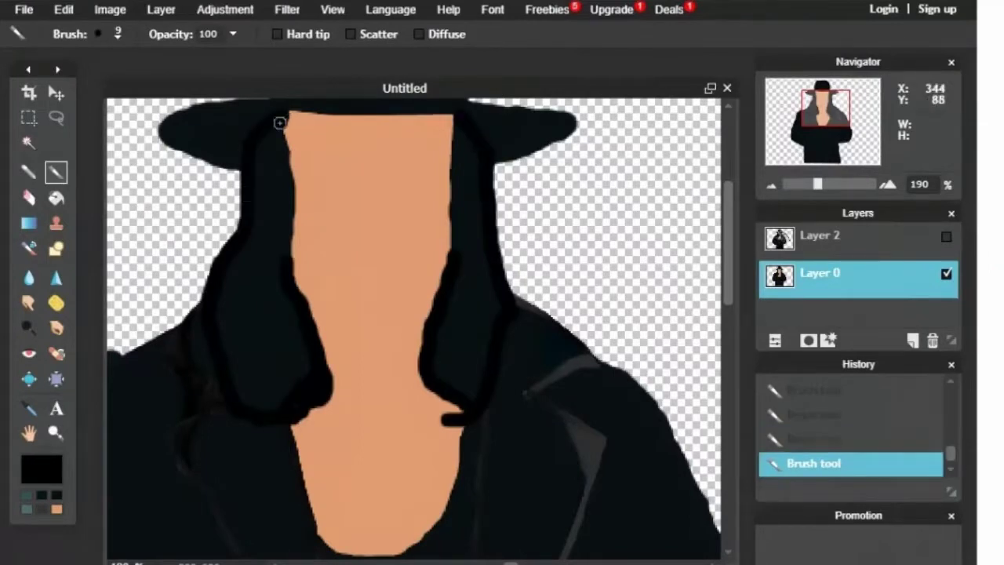
- Try filling the extended left-hand hair outline with the paint bucket, and undo the fill
key("g")
left_click(235, 291)
key("ctrl+z")
- Paint the inside of both hair outlines solid black with the brush
key("b")
mouse_move(267, 146)
left_mouse_down()
mouse_move(290, 399)
mouse_move(252, 391)
mouse_move(228, 272)
mouse_move(255, 277)
mouse_move(274, 373)
left_mouse_up()
mouse_move(468, 269)
left_mouse_down()
mouse_move(465, 147)
mouse_move(465, 223)
mouse_move(484, 294)
mouse_move(478, 351)
mouse_move(452, 374)
mouse_move(454, 345)
left_mouse_up()
left_click(92, 34)
left_click(522, 41)
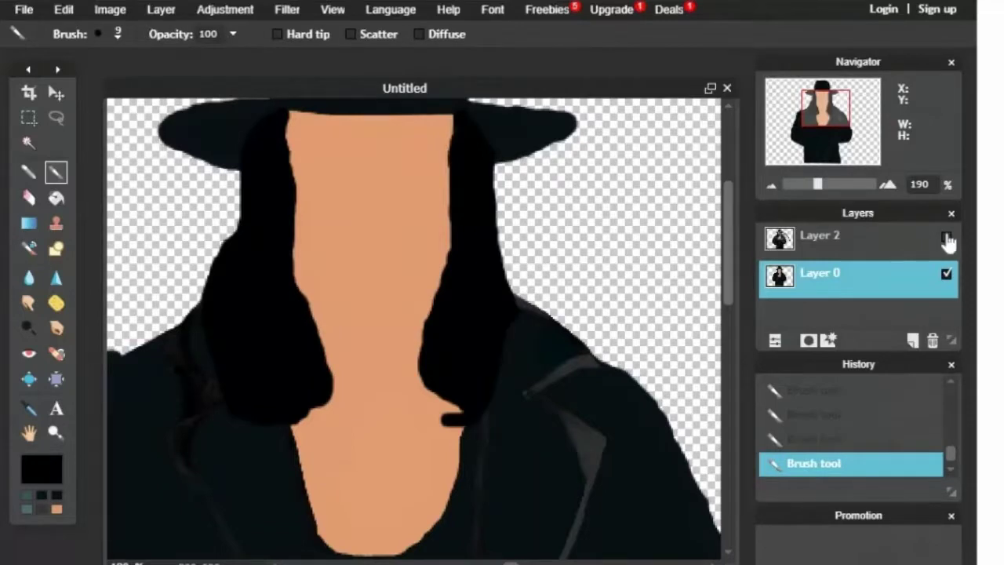
- Draw the right-hand sleeve folds and the upper glove outline with a size 3 Shaded pencil in near-black, checking against the photo
left_click(771, 184)
left_click(771, 184)
left_click(948, 238)
left_click(948, 238)
left_click(29, 171)
left_click(888, 185)
left_click(888, 185)
left_click(835, 130)
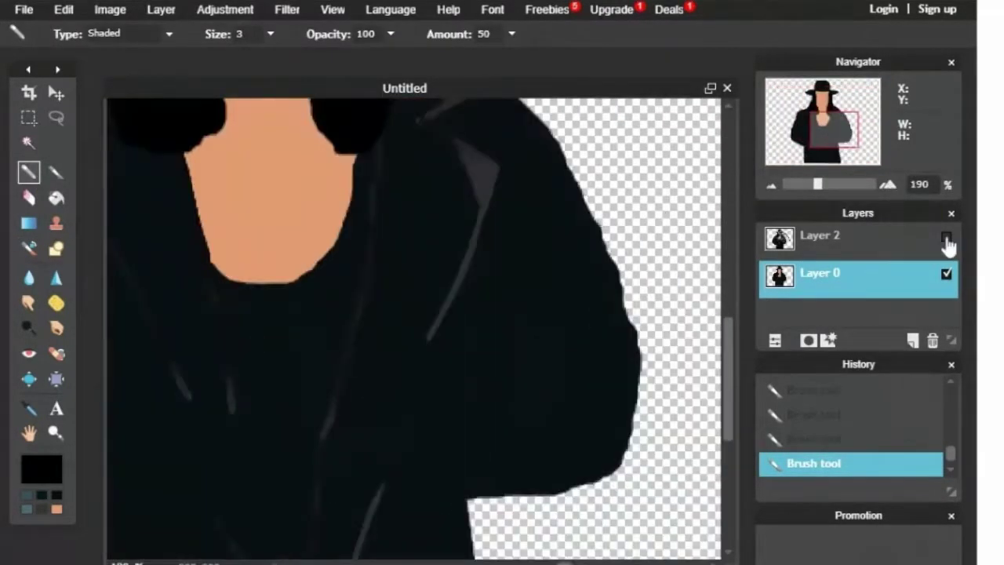
left_click(948, 238)
left_click(948, 238)
left_click(947, 238)
left_click_drag(493, 337, 495, 354)
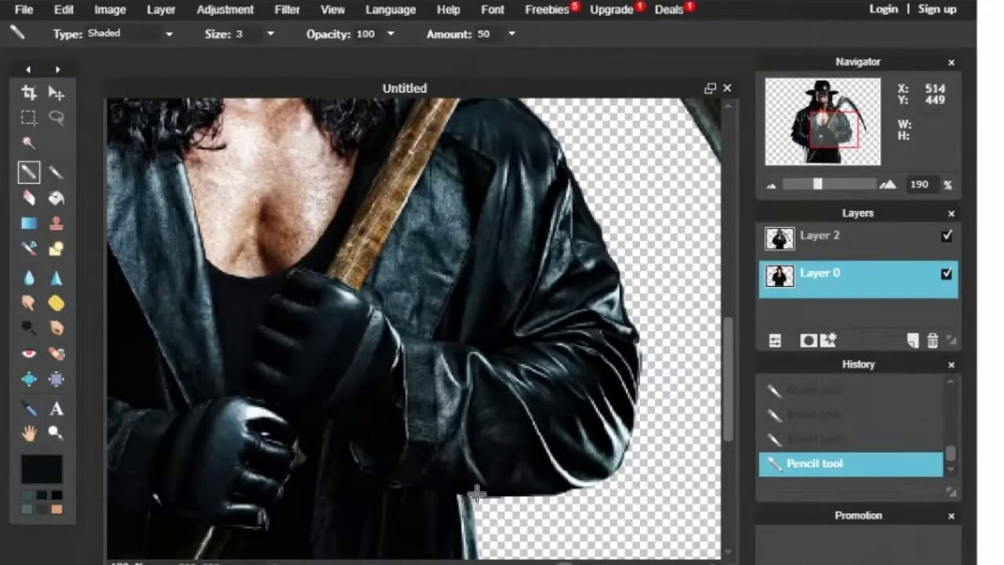
left_click(947, 238)
left_click(947, 238)
left_click(946, 238)
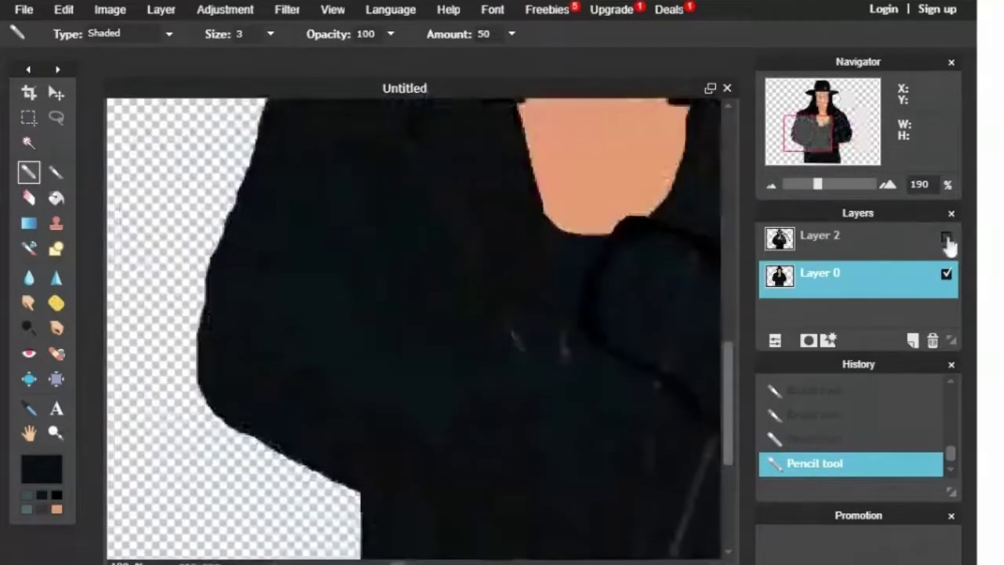
- Outline the left-hand sleeve, the lower glove and both wrist edges in near-black with the Shaded pencil, following the photo
left_click(947, 238)
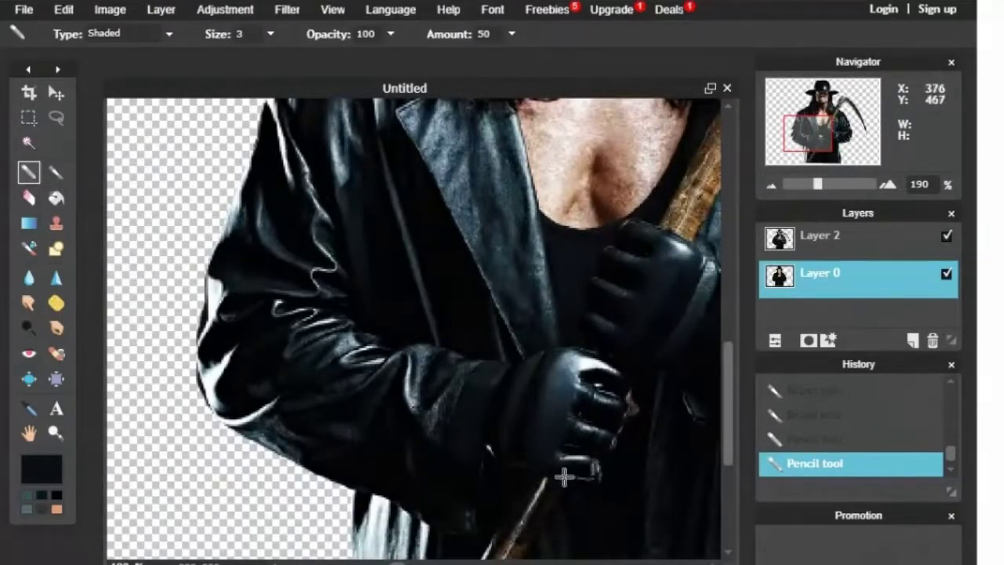
left_click(947, 238)
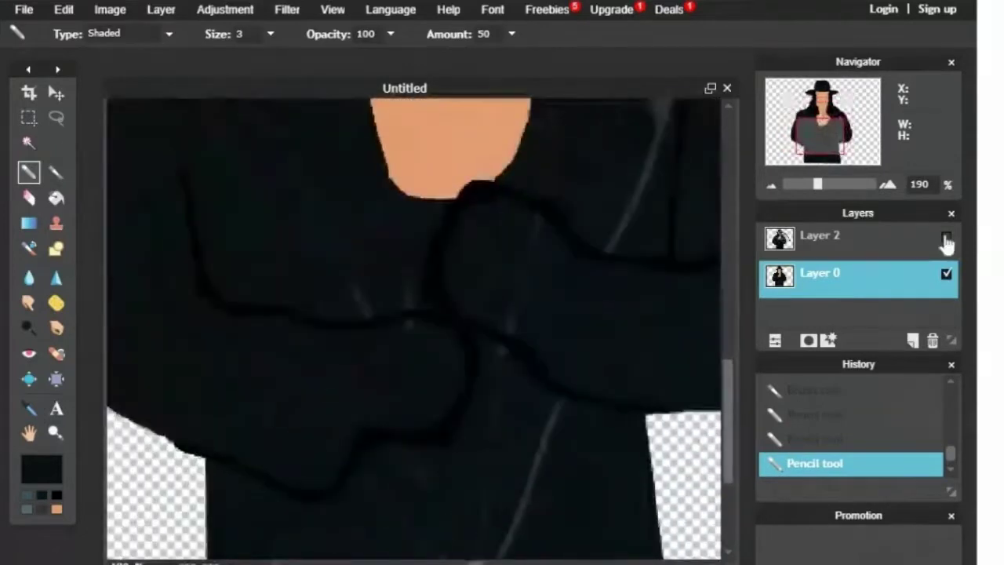
left_click(946, 238)
left_click(947, 238)
left_click(947, 238)
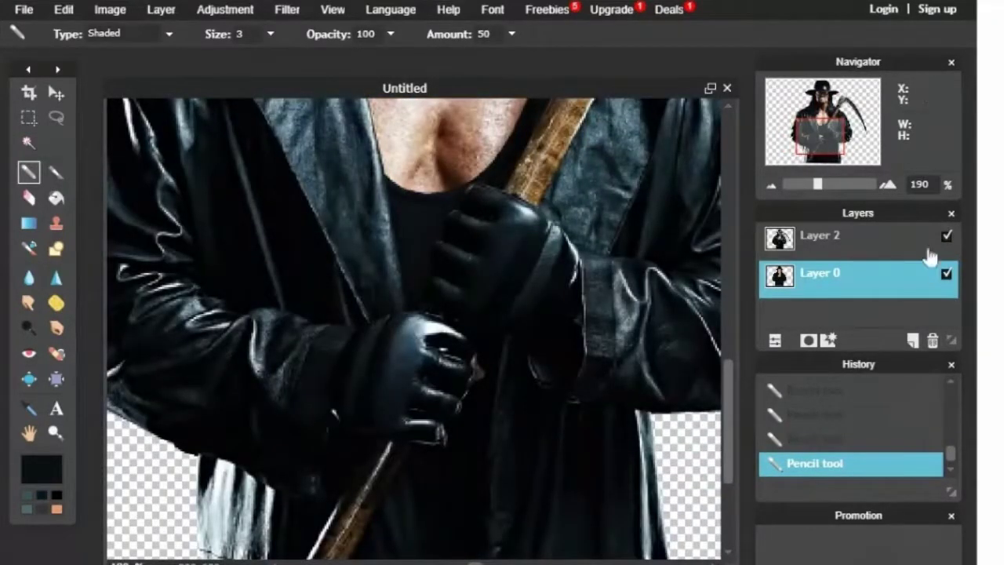
left_click(947, 235)
- Try filling the lower glove with the paint bucket in two dark colours, and undo both fills
left_click(56, 198)
left_click(411, 359)
key("ctrl+z")
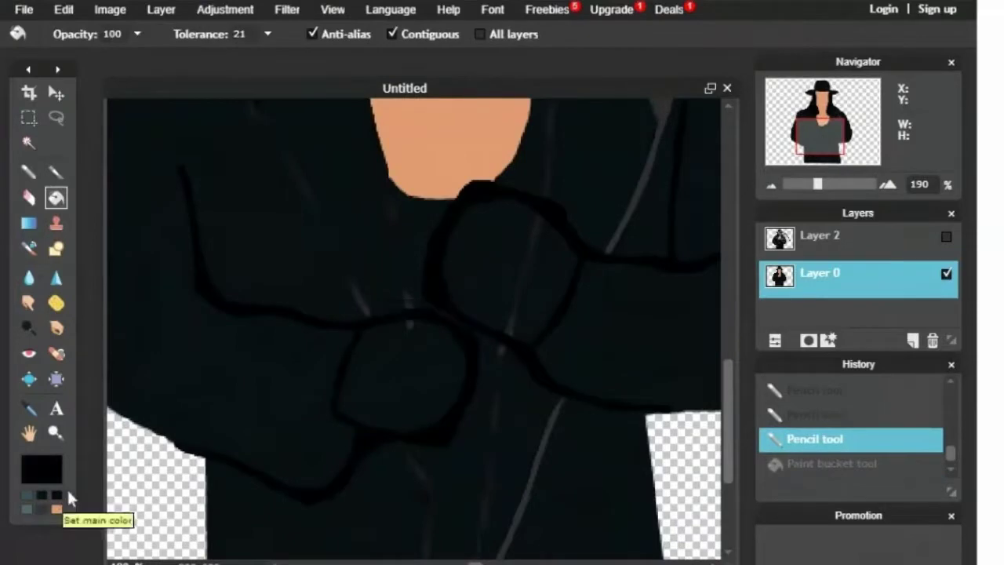
left_click(385, 392)
key("ctrl+z")
- Paint both outlined gloves solid black with a brush
left_click(56, 172)
left_click(118, 34)
left_click(510, 71)
mouse_move(384, 348)
left_mouse_down()
mouse_move(442, 352)
mouse_move(432, 402)
mouse_move(360, 401)
mouse_move(370, 375)
mouse_move(405, 377)
left_mouse_up()
mouse_move(522, 316)
left_mouse_down()
mouse_move(513, 224)
mouse_move(457, 272)
mouse_move(509, 251)
mouse_move(518, 236)
left_mouse_up()
- Pick the near-black 0f0f12 and draw the right-hand sleeve's cuff edge beside the upper glove with the Shaded pencil
left_click_drag(820, 135, 833, 132)
left_click(946, 236)
left_click(28, 172)
left_click(41, 469)
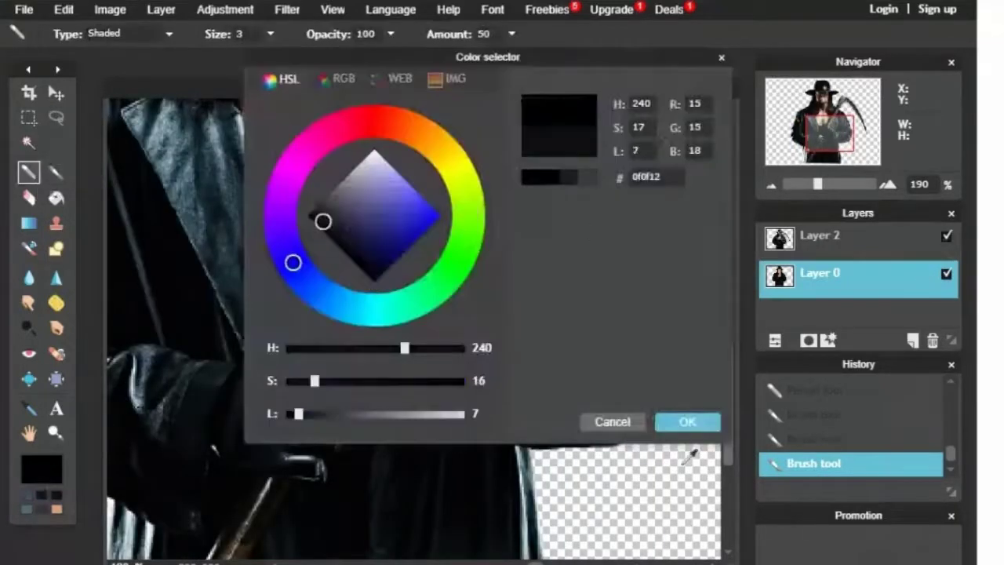
left_click(689, 423)
left_click(947, 236)
left_click(946, 236)
left_click(946, 236)
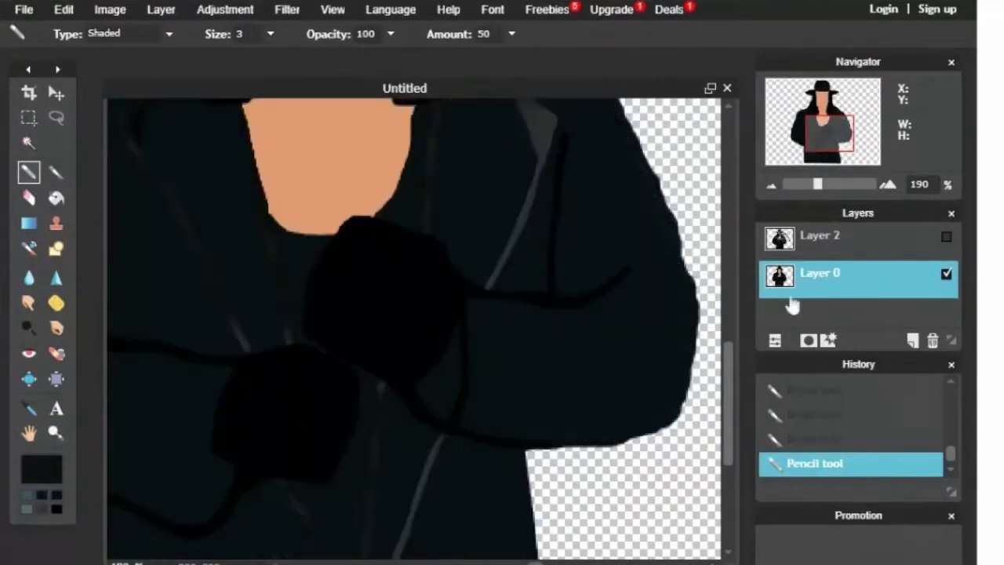
- Outline the outer edge of the right-hand sleeve and its shoulder in black with the Shaded pencil
mouse_move(808, 145)
left_mouse_down()
mouse_move(789, 148)
mouse_move(838, 131)
left_mouse_up()
left_click(948, 237)
left_click(947, 240)
left_click(58, 510)
mouse_move(491, 481)
left_mouse_down()
mouse_move(527, 484)
mouse_move(612, 458)
mouse_move(637, 337)
mouse_move(595, 202)
mouse_move(532, 102)
left_mouse_up()
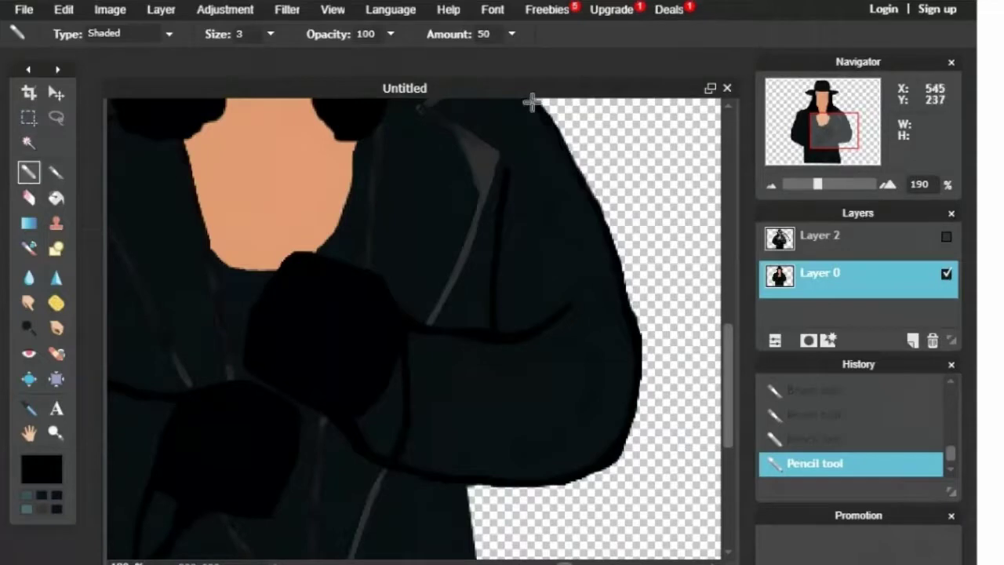
left_click_drag(835, 134, 832, 124)
left_click_drag(578, 237, 524, 209)
- Outline the outer edge of the left-hand sleeve and shoulder up to the hair in black with the pencil
left_click_drag(832, 130, 803, 143)
mouse_move(424, 491)
left_mouse_down()
mouse_move(291, 415)
mouse_move(285, 272)
mouse_move(335, 102)
left_mouse_up()
left_click_drag(806, 141, 808, 126)
mouse_move(255, 354)
left_mouse_down()
mouse_move(329, 209)
mouse_move(408, 190)
left_mouse_up()
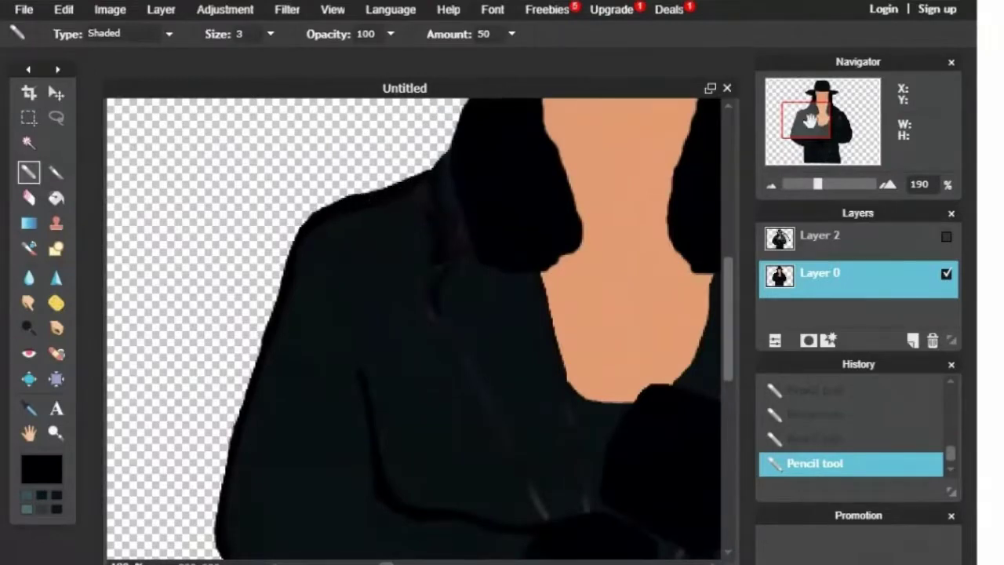
- Try filling the area just below the neckline with black, and undo the fill
mouse_move(810, 121)
left_mouse_down()
mouse_move(832, 152)
mouse_move(823, 151)
left_mouse_up()
left_click(772, 187)
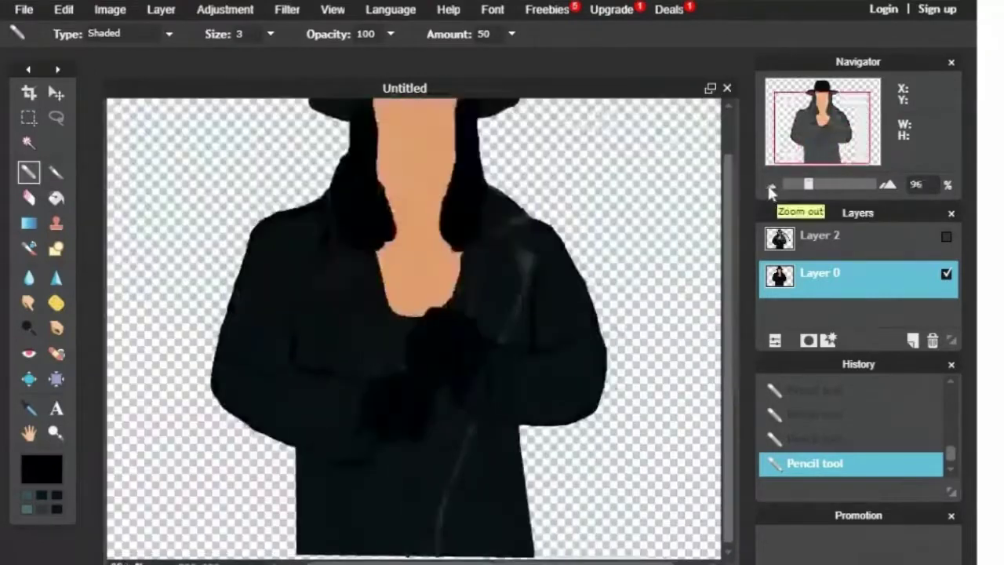
left_click(56, 198)
left_click(392, 320)
key("ctrl+z")
left_click(55, 171)
left_click(116, 33)
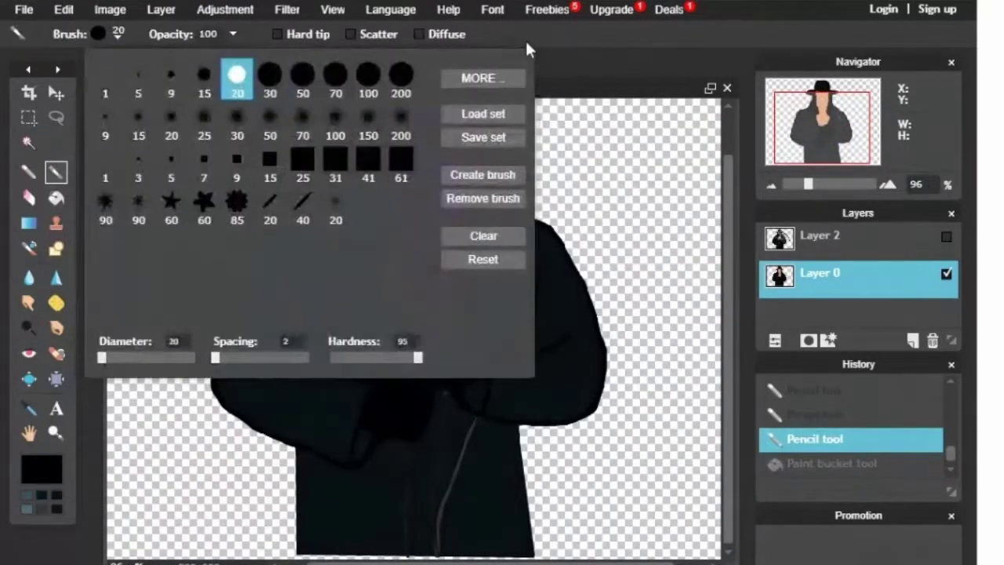
- Show the photo and sample the dark shirt colour with the Color picker tool
left_click(888, 185)
left_click(888, 185)
left_click(946, 237)
left_click(947, 237)
left_click(29, 408)
left_click(947, 237)
left_click(439, 326)
- Select the visible shirt area between the neckline, the left-hand lapel and the upper glove with the polygonal Lasso
left_click(57, 118)
left_click_drag(364, 269, 389, 405)
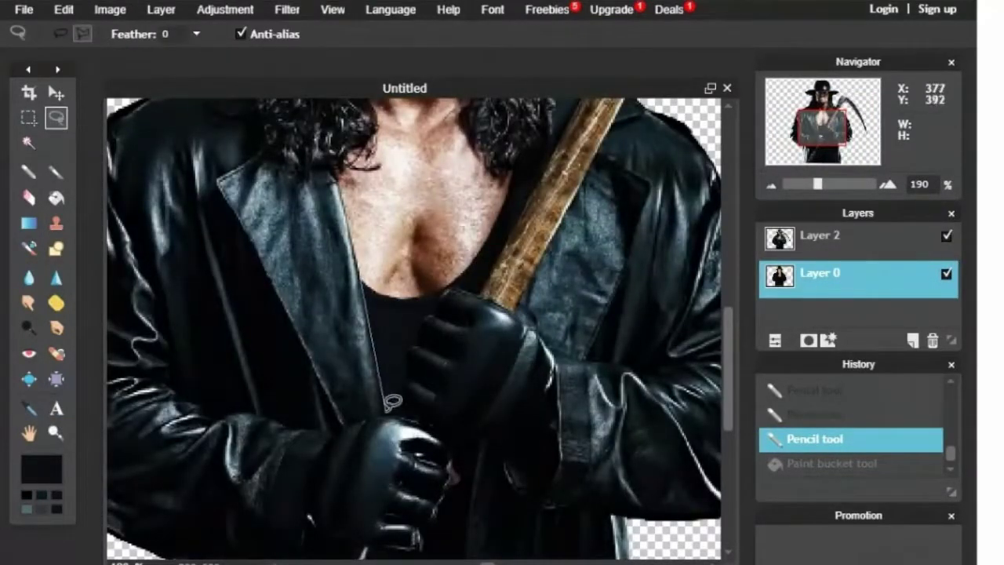
left_click_drag(401, 353, 452, 274)
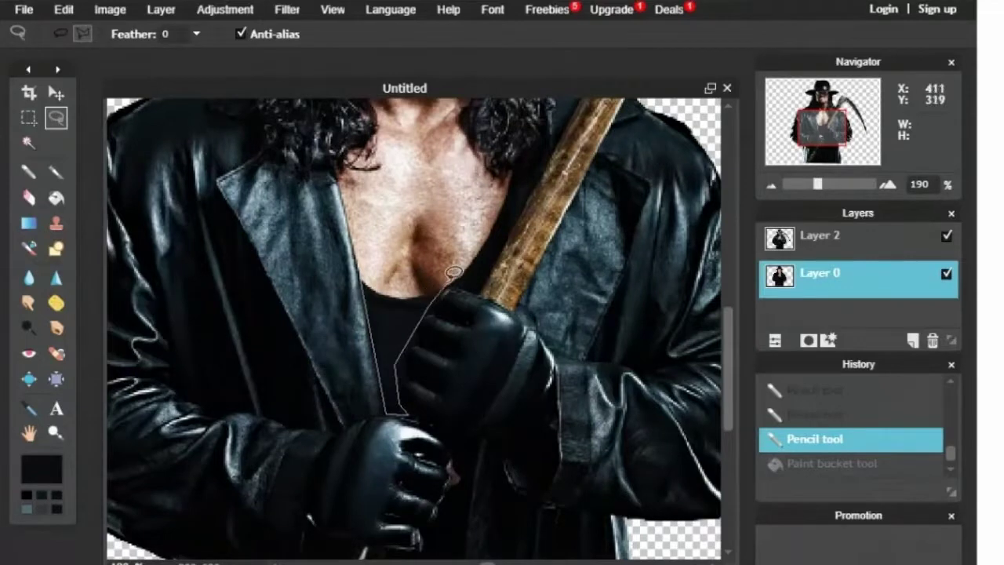
left_click_drag(513, 239, 553, 153)
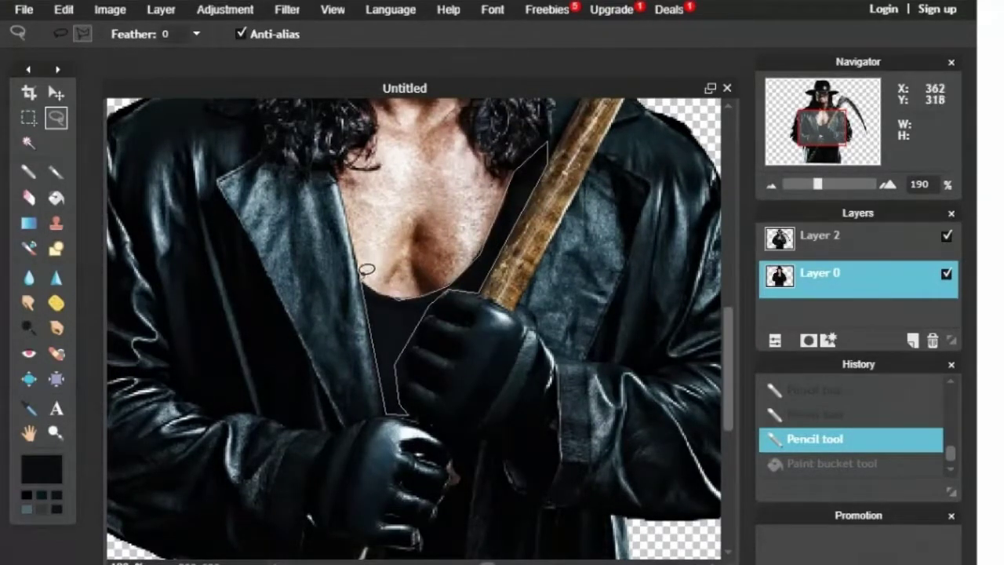
left_click(365, 280)
- Hide the photo, paint the selected shirt area in the sampled dark colour with a size 70 brush, and deselect
left_click(946, 236)
left_click(57, 172)
left_click(100, 34)
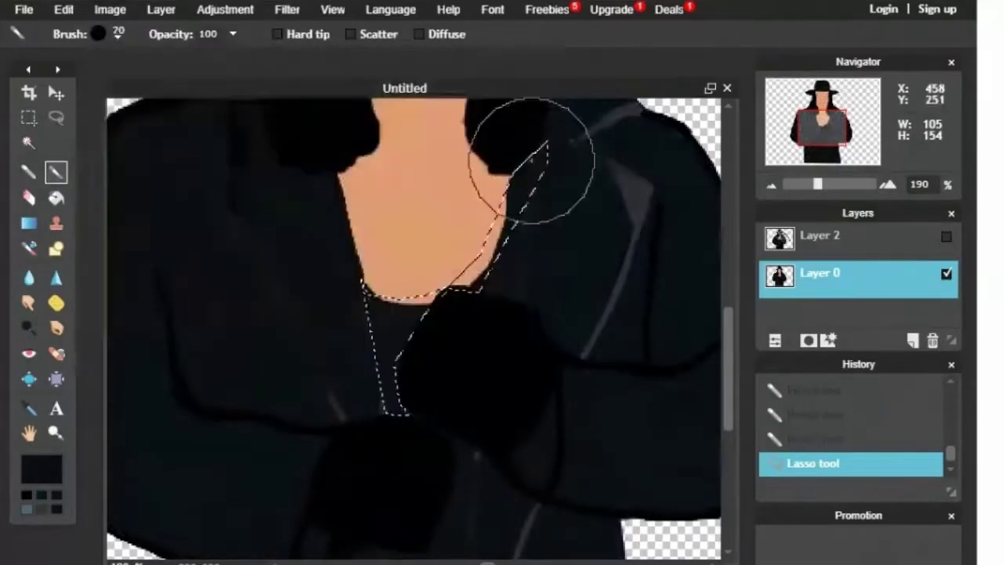
mouse_move(469, 188)
left_mouse_down()
mouse_move(380, 373)
mouse_move(384, 430)
left_mouse_up()
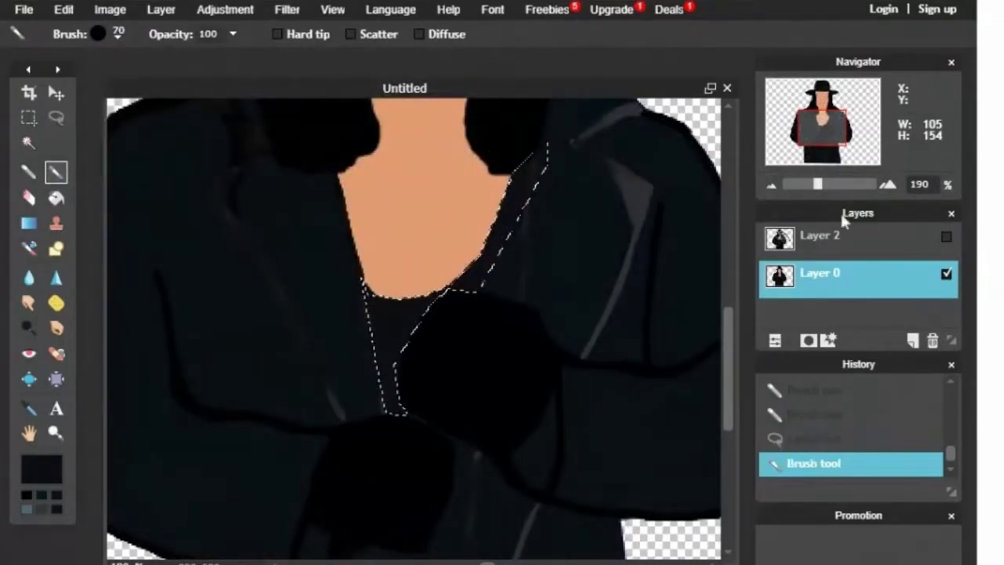
key("ctrl+d")
- Paint the thin gap between the two gloves in the shirt colour with a size 5 brush
key("c")
scroll(393, 229, "down", 5)
key("b")
left_click(117, 35)
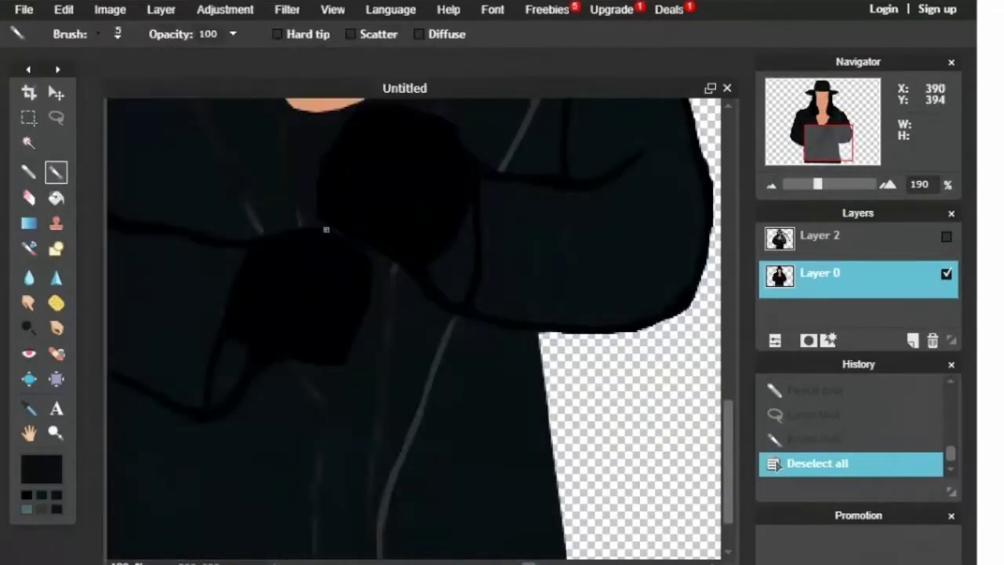
left_click_drag(358, 245, 385, 265)
- Select the shirt strip from between the gloves down to the coat's hem with the polygonal Lasso and fill it with the shirt colour
key("l")
left_click(393, 265)
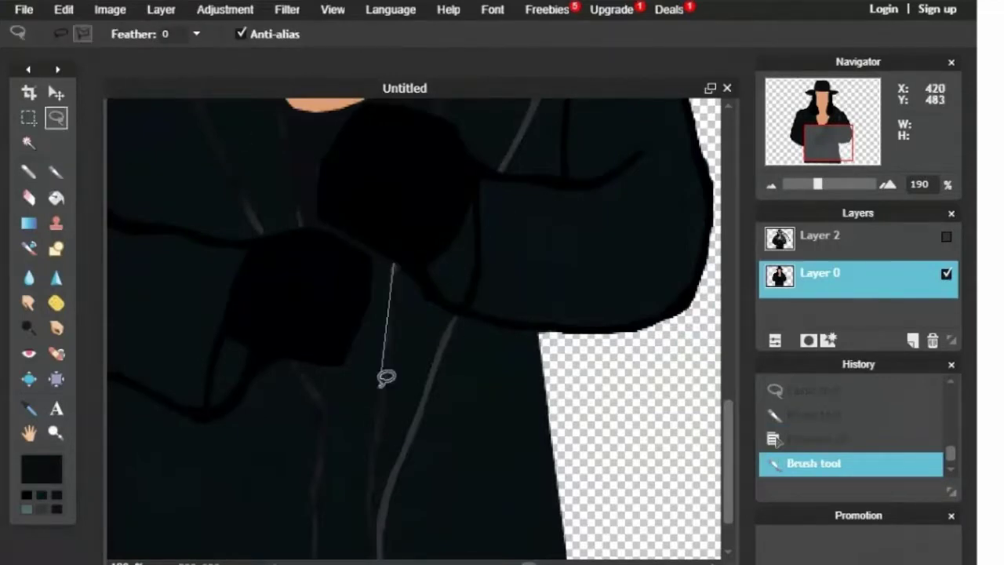
left_click(371, 557)
left_click(315, 557)
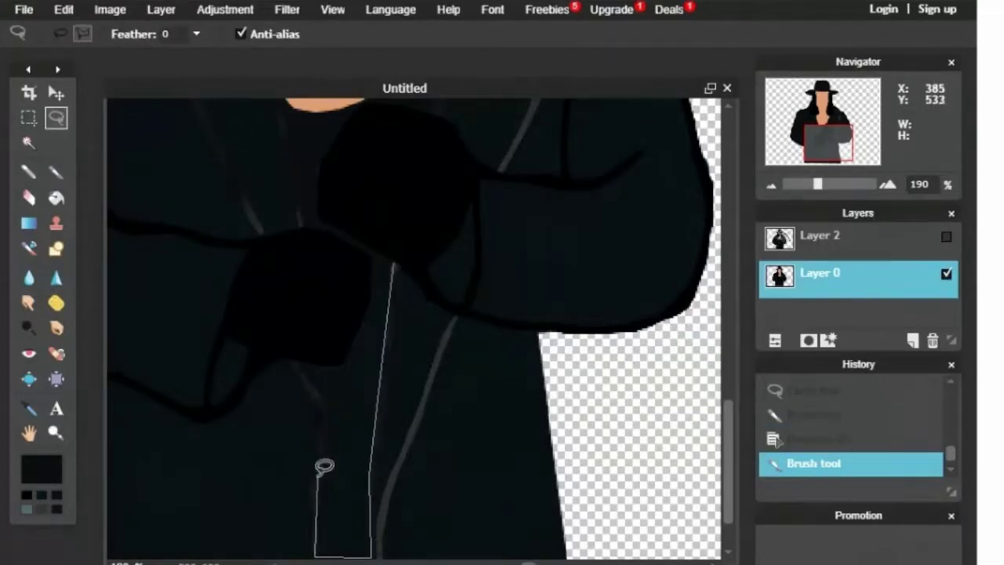
left_click(295, 360)
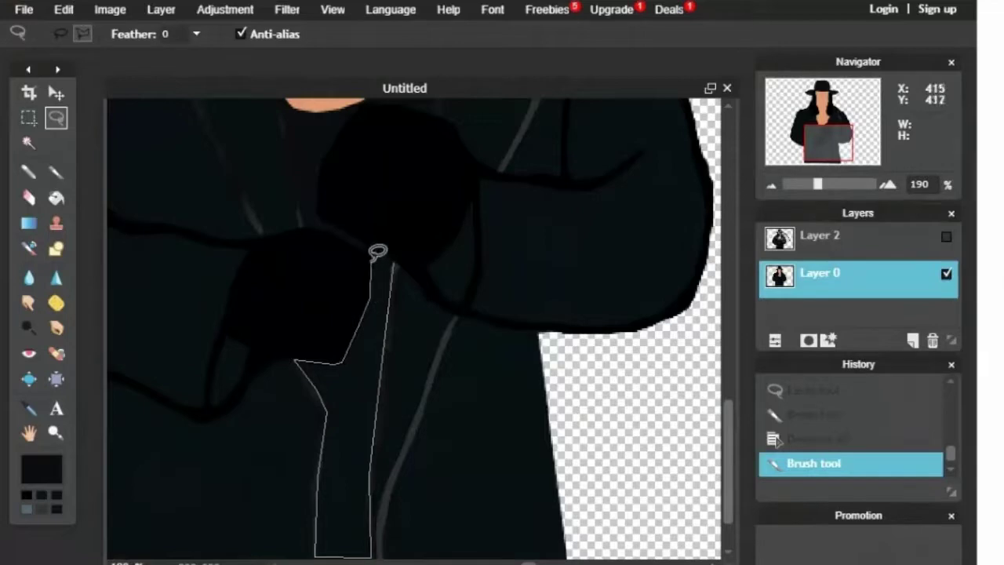
left_click(394, 259)
left_click(57, 198)
left_click(339, 367)
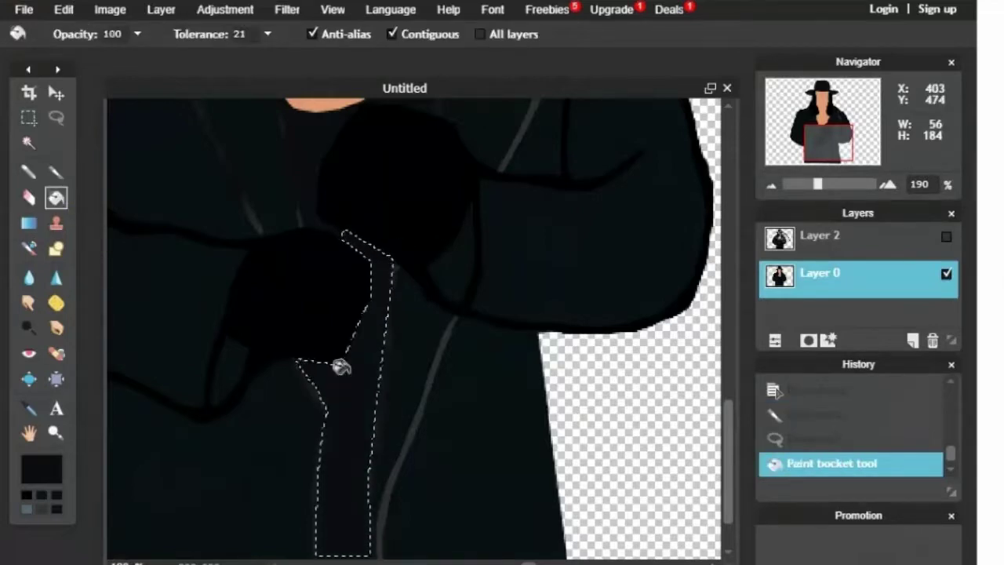
- Adjust the brightness of the selected lower shirt strip with Brightness & Contrast, and deselect it
left_click(225, 11)
left_click(249, 30)
left_click_drag(488, 238, 519, 239)
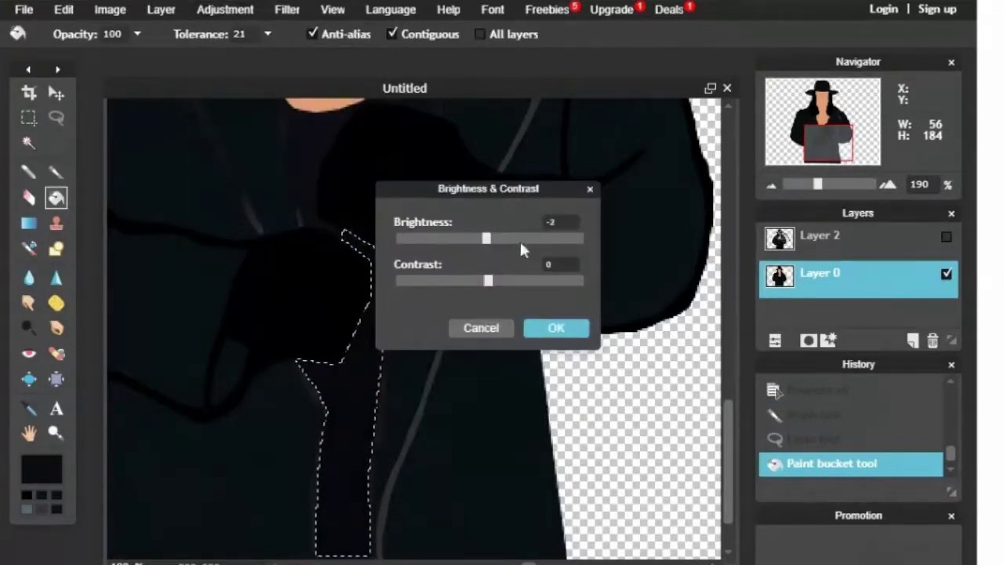
left_click(556, 328)
left_click(28, 93)
key("ctrl+d")
left_click(771, 186)
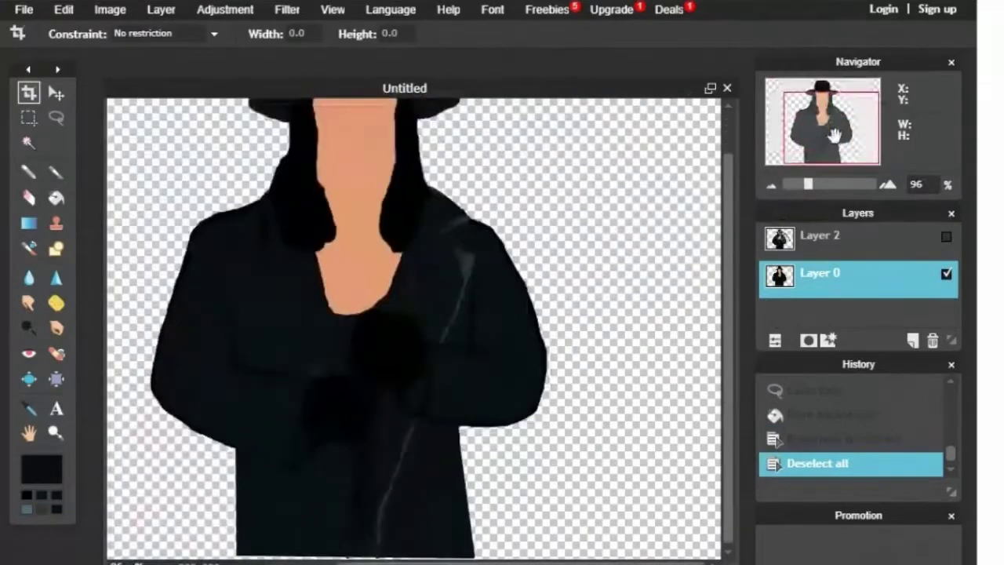
- Show the photo and select the scythe handle below the lower glove with the polygonal Lasso
left_click(946, 236)
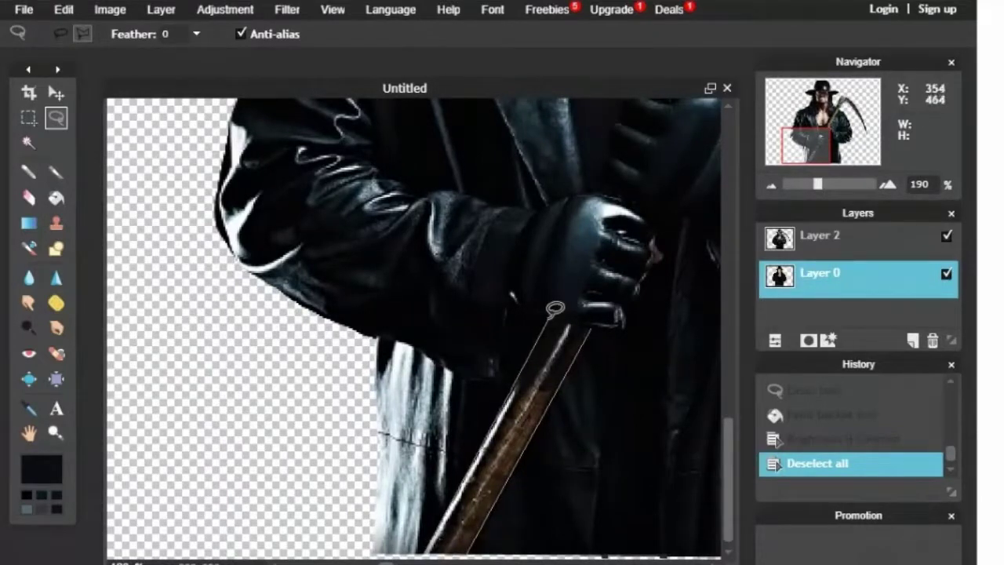
left_click(551, 315)
left_click(589, 329)
- Sample the handle's brown from the photo and adjust it in the colour selector
left_click(29, 408)
left_click(488, 475)
left_click(47, 468)
left_click(349, 226)
left_click(684, 426)
- Hide the photo and paint the selected lower scythe handle brown with a large brush
left_click(55, 197)
left_click(946, 236)
left_click(56, 171)
left_click(106, 36)
left_click(298, 133)
left_click_drag(538, 320, 443, 545)
- Shade the lower handle along its left-hand edge with darker browns using a size 50 soft brush, and deselect
left_click(112, 36)
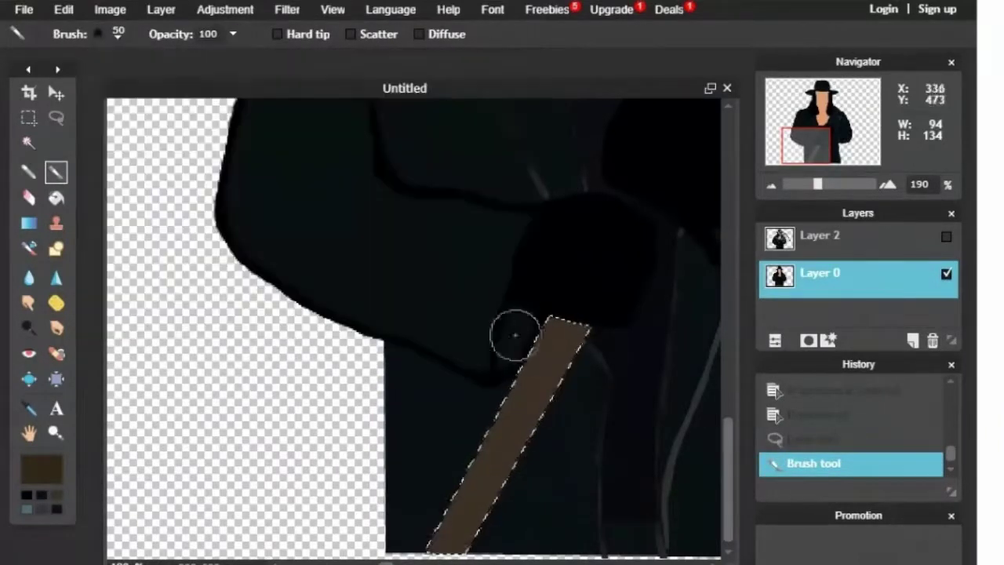
left_click_drag(507, 392, 430, 541)
left_click(43, 469)
left_click(559, 178)
left_click(685, 422)
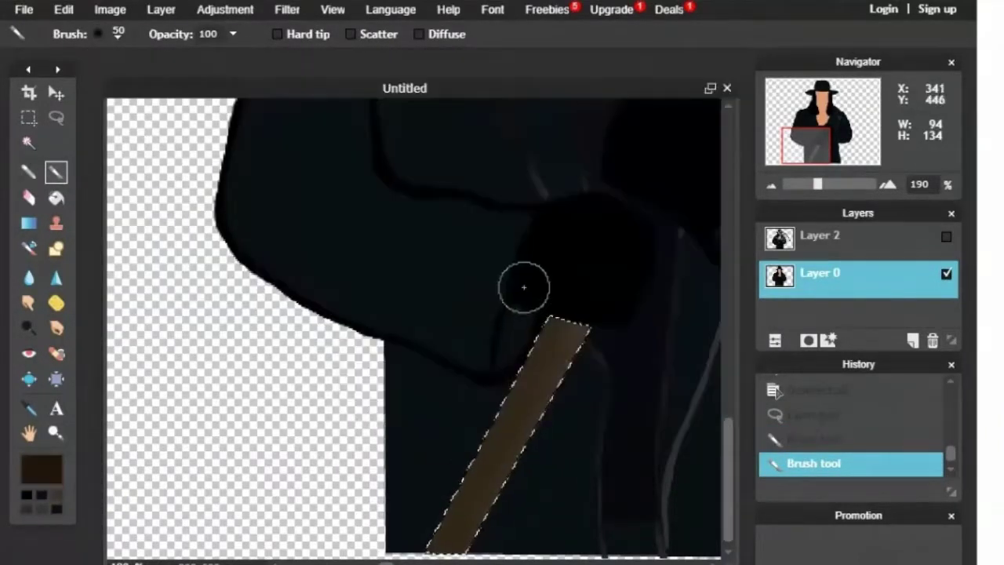
left_click_drag(526, 334, 437, 531)
key("ctrl+d")
key("c")
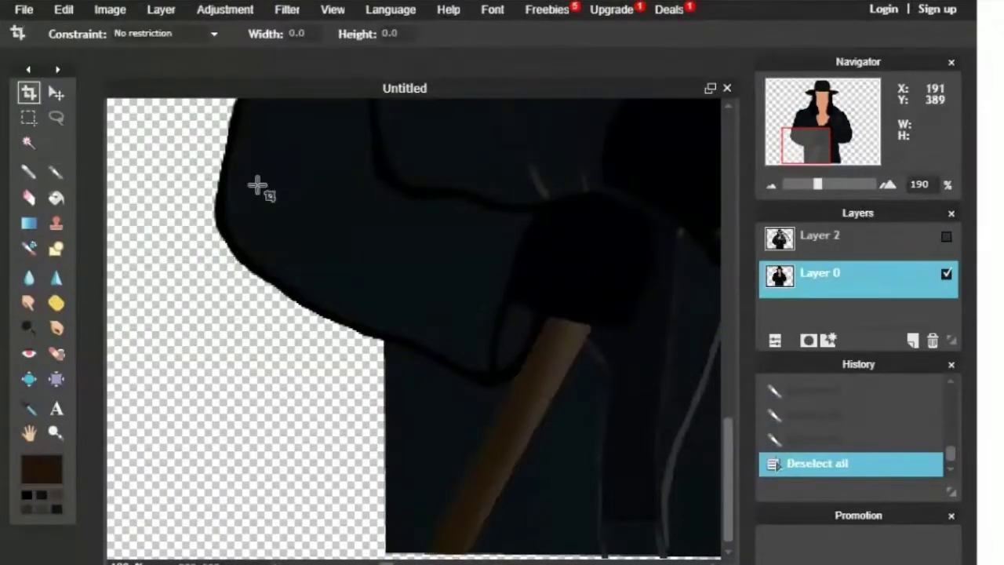
- Show the photo and select the upper scythe handle between the glove and the wrapping with the polygonal Lasso
left_click_drag(821, 132, 852, 102)
left_click(58, 123)
left_click(946, 236)
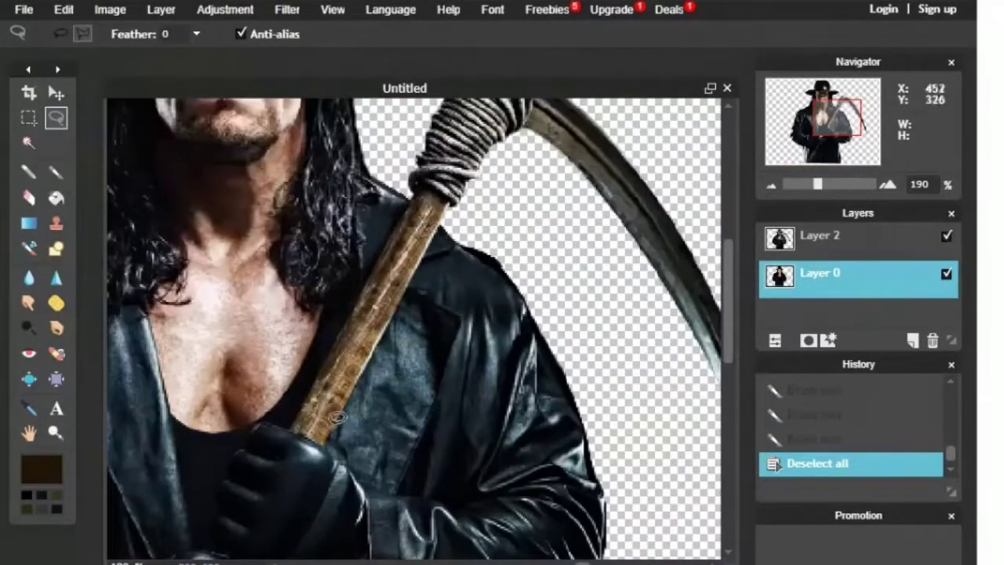
mouse_move(297, 423)
left_mouse_down()
mouse_move(421, 172)
mouse_move(456, 187)
mouse_move(352, 365)
mouse_move(332, 357)
mouse_move(341, 331)
mouse_move(287, 435)
left_mouse_up()
- Hide the photo, paint the selected upper handle brown with darker shading along its edge, and deselect
left_click(56, 172)
left_click(946, 237)
left_click(42, 469)
left_click(31, 92)
- Show the photo, sample grey from the scythe's rope wrapping, and select the wrapping with the freehand Lasso
left_click_drag(837, 120, 851, 108)
left_click(946, 236)
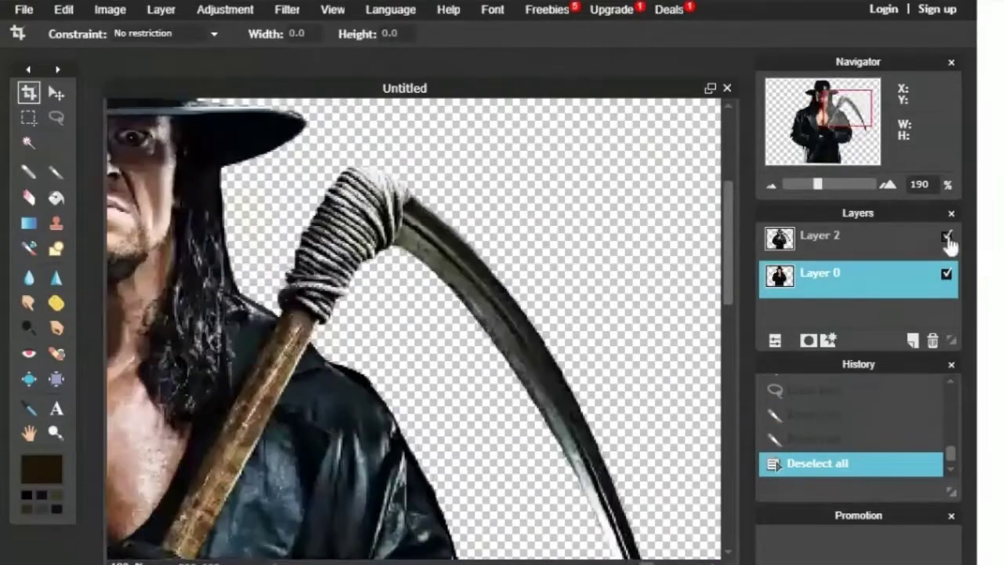
left_click(29, 408)
left_click(343, 239)
left_click(56, 118)
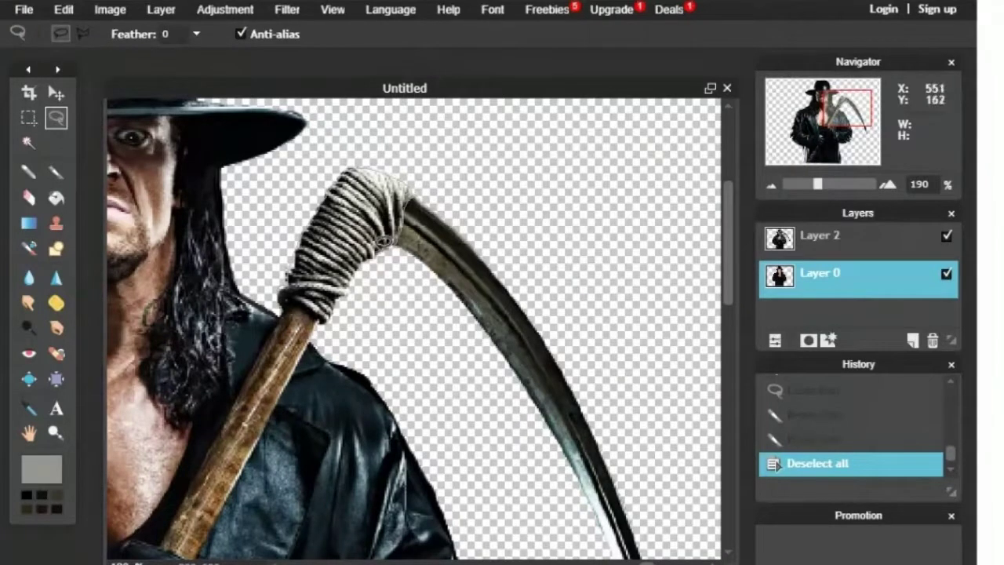
left_click_drag(305, 310, 297, 308)
- Hide the photo and fill the selected rope wrapping with grey using a size 50 brush
left_click(56, 171)
left_click(946, 236)
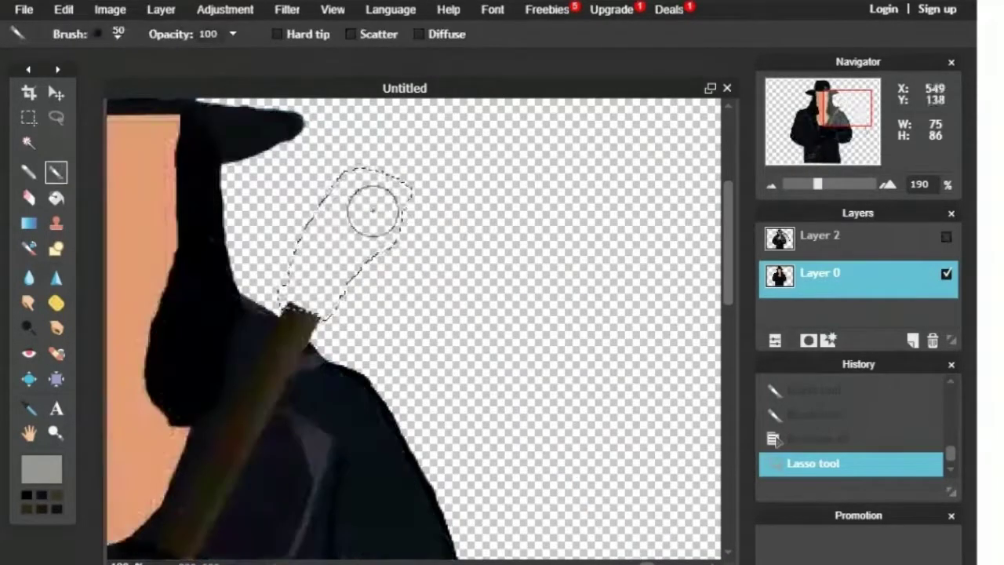
mouse_move(358, 213)
left_mouse_down()
mouse_move(366, 264)
mouse_move(354, 209)
mouse_move(302, 297)
mouse_move(341, 190)
mouse_move(343, 275)
mouse_move(328, 320)
left_mouse_up()
- Draw black crisscross binding lines across the grey wrapping with a size 5 brush
left_click(27, 495)
left_click(102, 35)
left_click(139, 117)
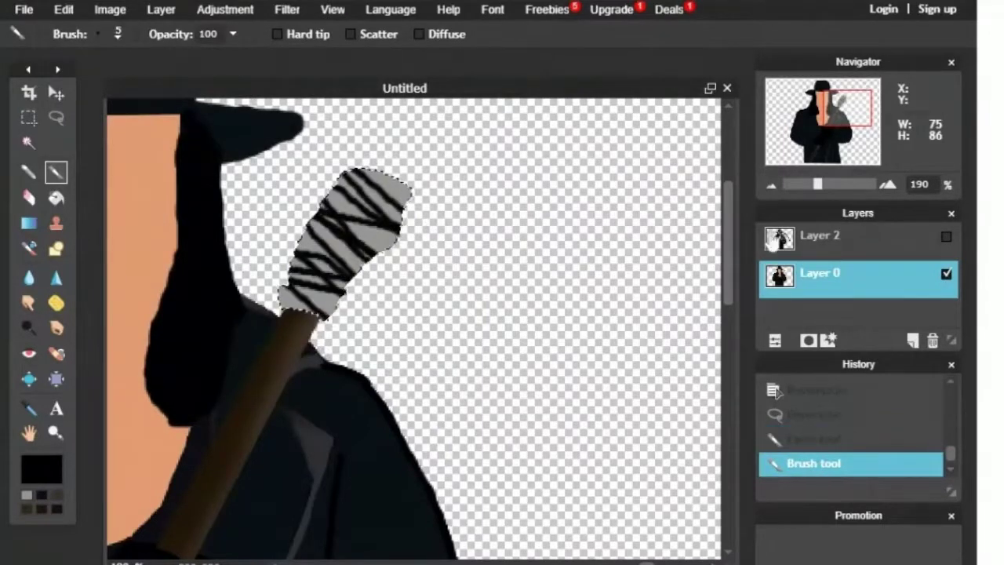
- Outline the wrapping's edges in black with the brush at 60 opacity, and deselect
left_click(233, 34)
double_click(208, 34)
type("60")
left_click_drag(281, 285, 283, 292)
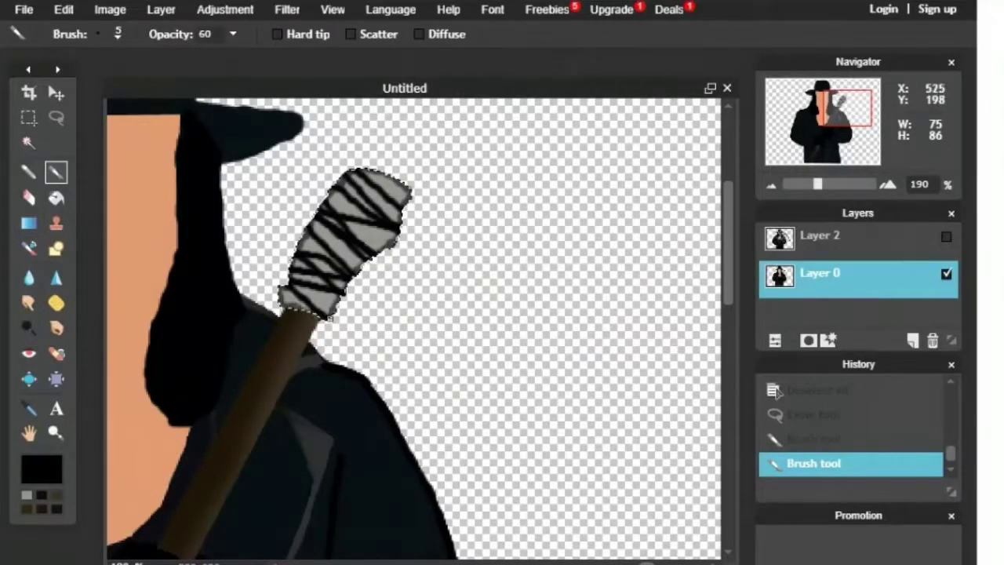
left_click_drag(327, 319, 329, 316)
left_click(29, 92)
key("ctrl+d")
- Show the photo and select the curved scythe blade with the polygonal Lasso
left_click(946, 238)
scroll(213, 159, "down", 5)
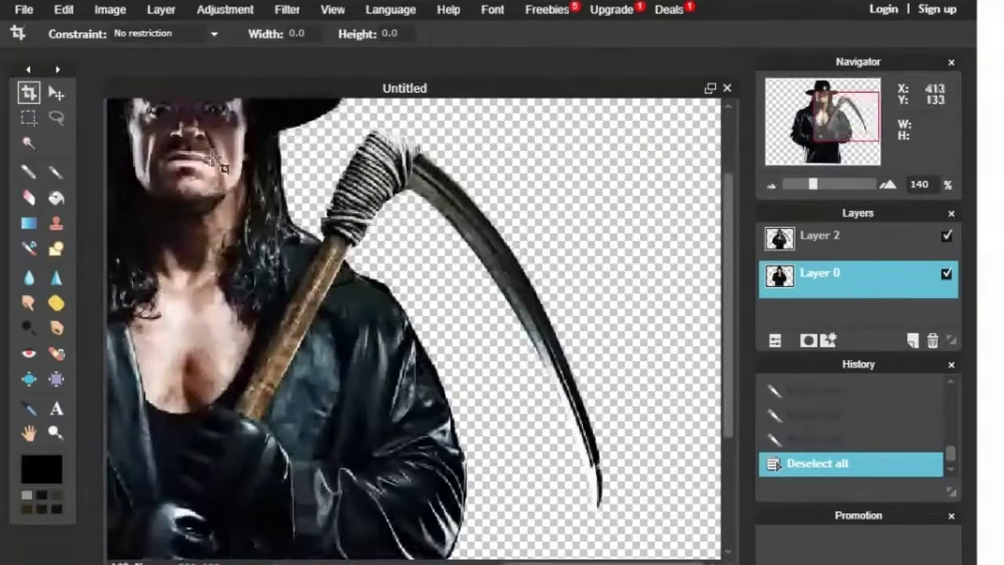
key("l")
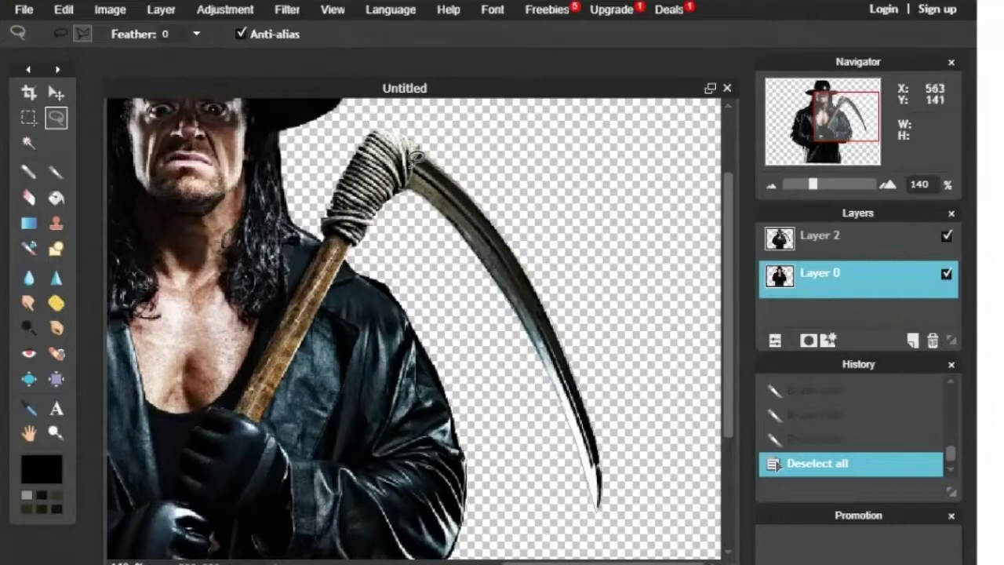
left_click(418, 156)
left_click(947, 236)
left_click(947, 236)
- Sample the blade's colour from the photo and adjust it to a grey in the colour selector
left_click(29, 407)
left_click(436, 177)
left_click(38, 471)
left_click(345, 204)
left_click(336, 195)
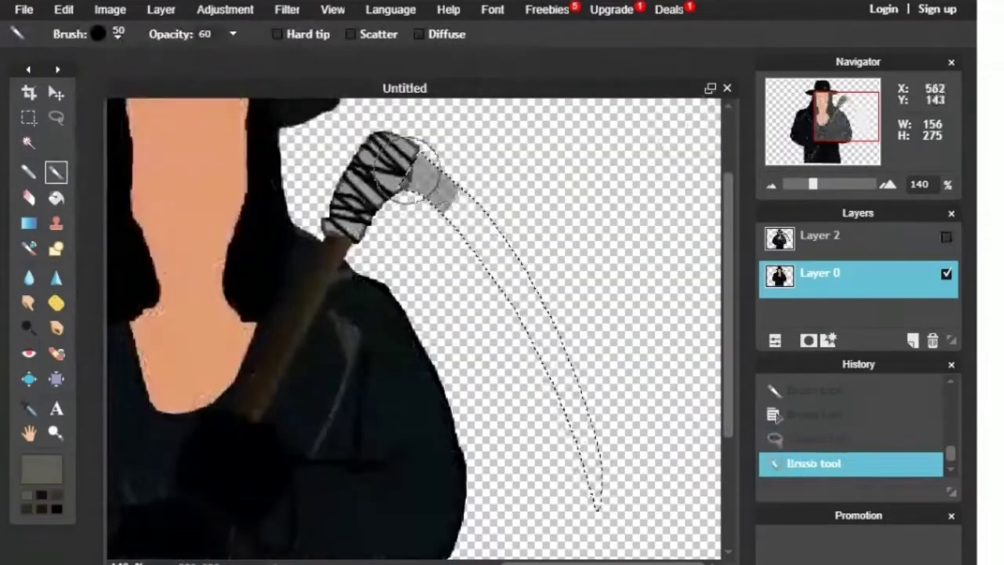
- Set the brush opacity to 100 and paint the whole selected blade grey with a size 50 brush
left_click_drag(214, 34, 172, 36)
type("100")
mouse_move(416, 166)
left_mouse_down()
mouse_move(567, 365)
mouse_move(600, 514)
left_mouse_up()
- Shade the blade's outer edge near-black with a size 15 soft brush, and deselect
left_click(44, 509)
left_click(98, 34)
left_click(137, 113)
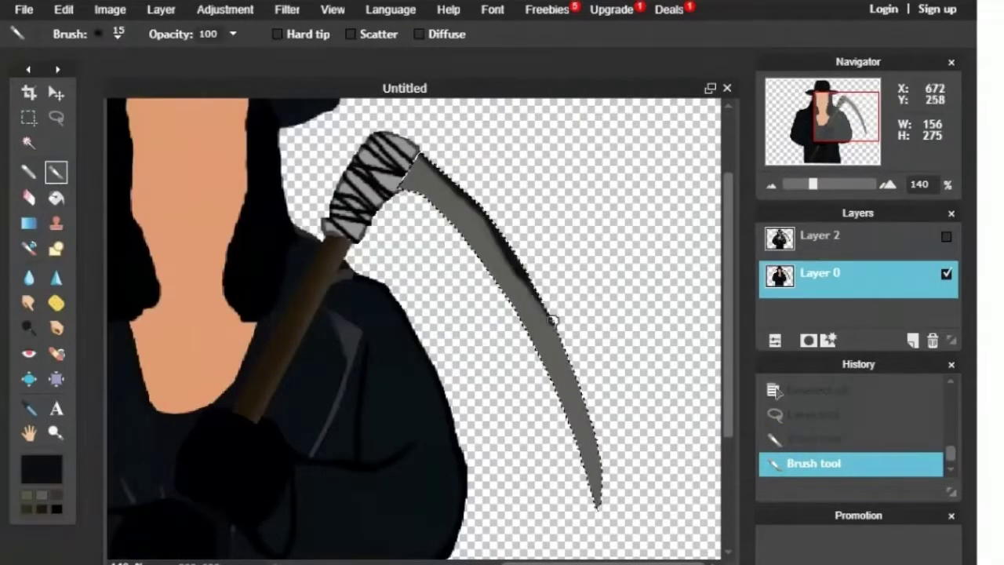
left_click_drag(588, 431, 598, 523)
left_click(29, 92)
- Draw a dark outline along the blade's inner edge with a size 3 shaded Pencil
left_click(29, 172)
left_click_drag(415, 185, 441, 197)
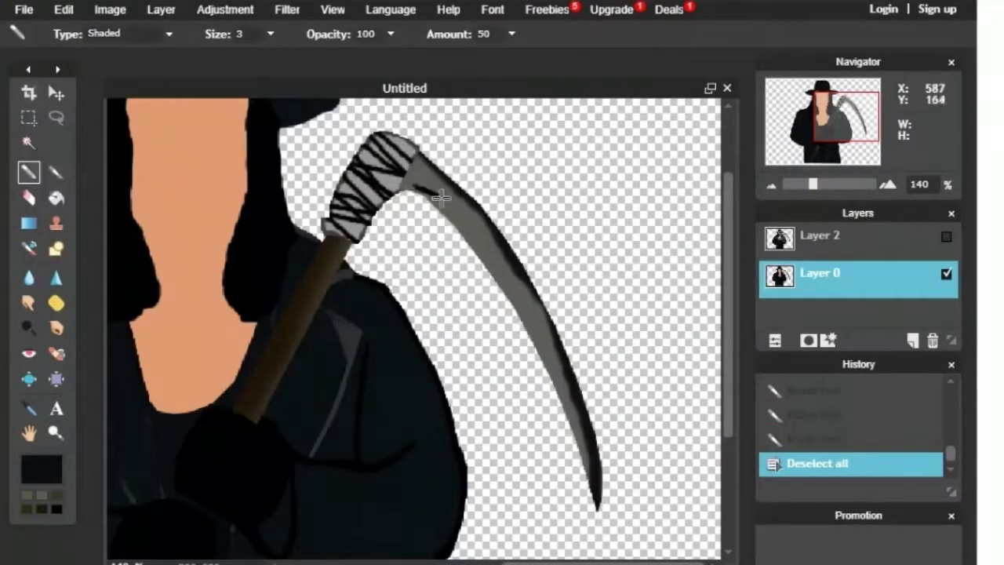
left_click_drag(539, 339, 594, 490)
triple_click(885, 186)
left_click_drag(847, 117, 846, 103)
left_click_drag(358, 305, 418, 182)
left_click(771, 185)
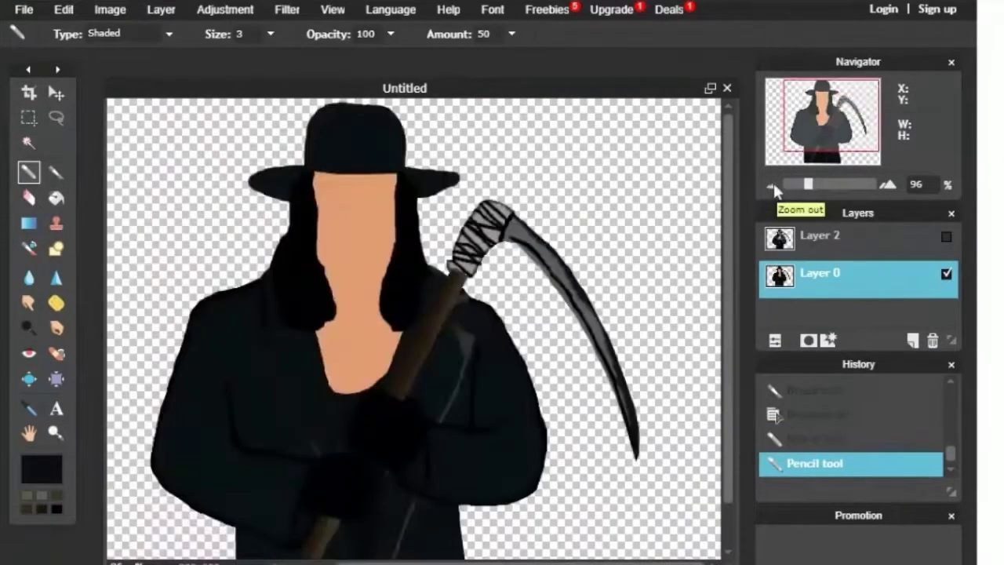
- Sample the skin tone from the painted face and darken it to an orange-brown in the colour selector
left_click(888, 185)
left_click(888, 184)
left_click_drag(821, 98, 821, 103)
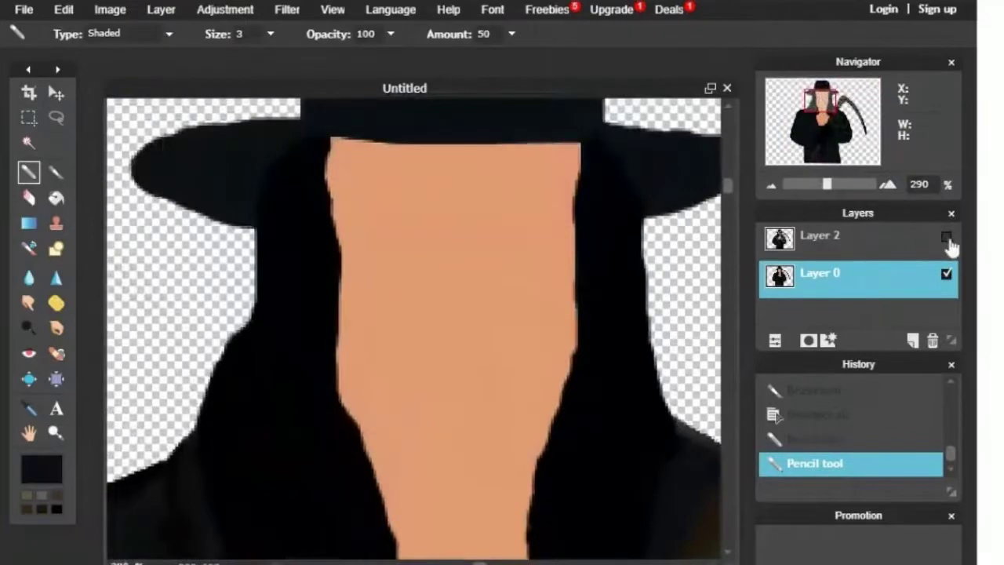
left_click(946, 237)
key("i")
left_click(946, 237)
left_click(463, 314)
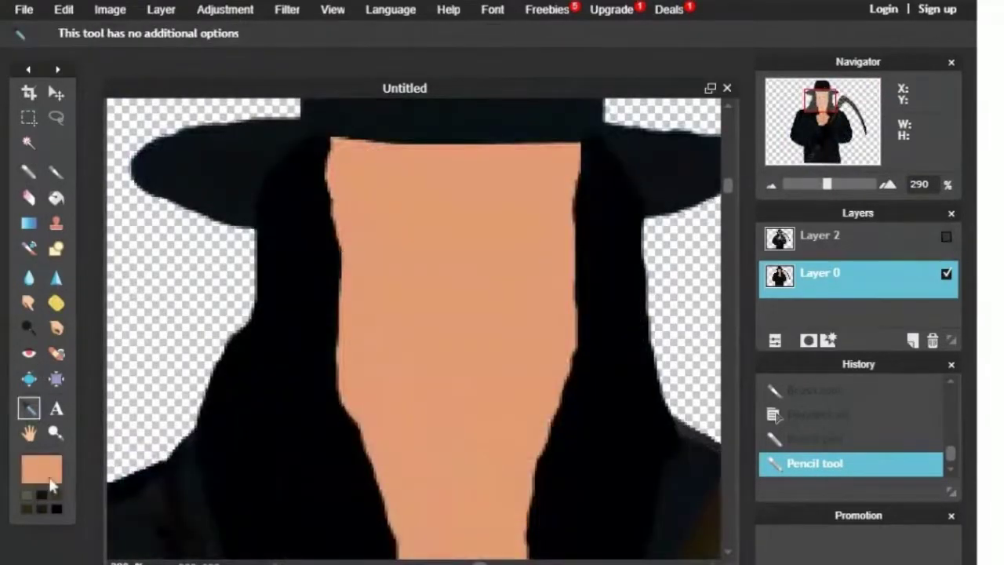
left_click(48, 478)
left_click(395, 210)
left_click(700, 420)
- Draw the chest crease and shade both side edges of the chest with the size 3 shaded Pencil
left_click_drag(820, 104, 820, 122)
left_click(29, 171)
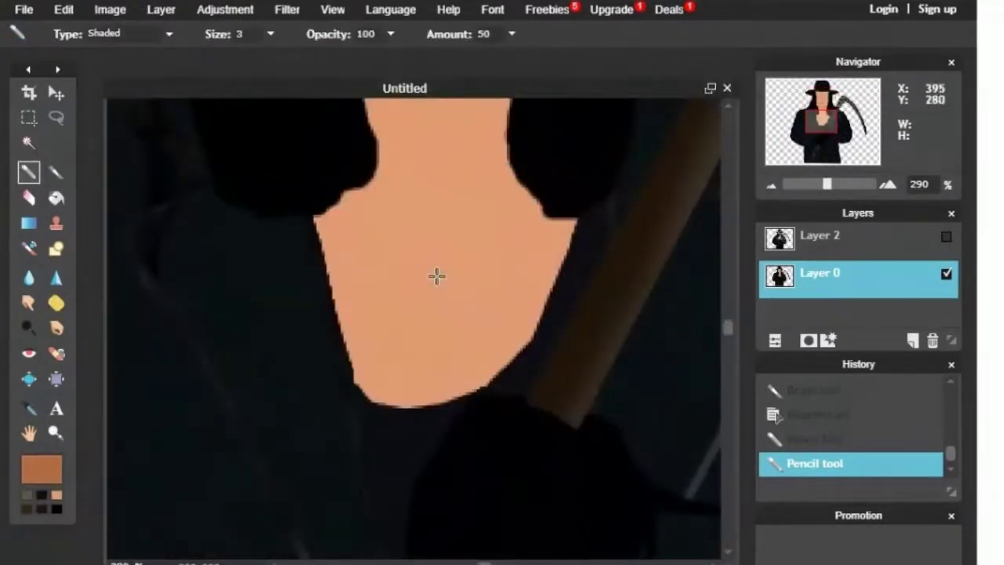
left_click_drag(436, 269, 453, 390)
mouse_move(575, 222)
left_mouse_down()
mouse_move(535, 326)
mouse_move(472, 384)
left_mouse_up()
mouse_move(314, 216)
left_mouse_down()
mouse_move(351, 364)
mouse_move(384, 407)
left_mouse_up()
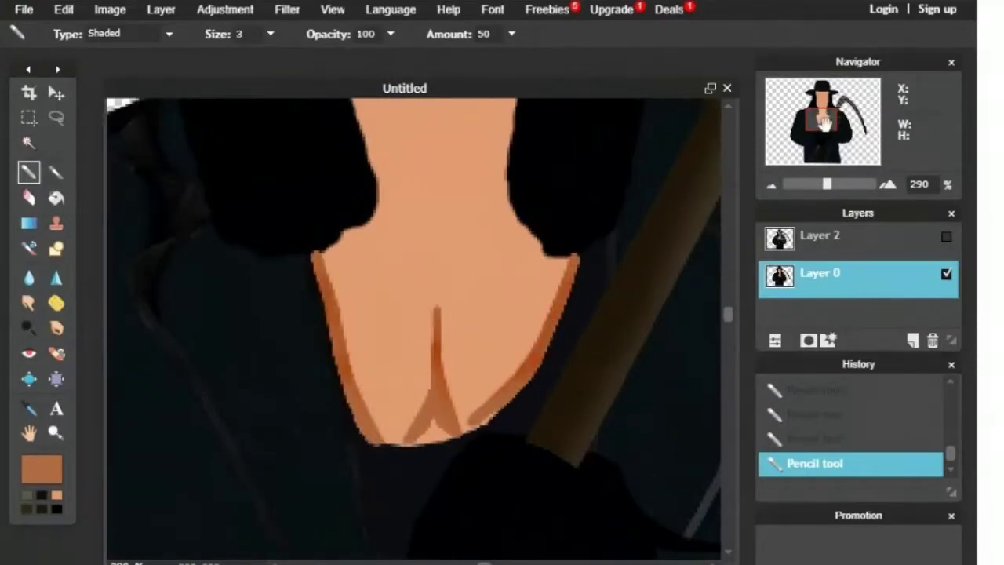
- Shade both side edges of the face and neck orange-brown with the size 3 shaded Pencil
scroll(413, 329, "up", 5)
left_click(947, 237)
mouse_move(291, 247)
left_mouse_down()
mouse_move(313, 363)
mouse_move(308, 497)
mouse_move(339, 543)
left_mouse_up()
mouse_move(545, 261)
left_mouse_down()
mouse_move(542, 414)
mouse_move(510, 549)
left_mouse_up()
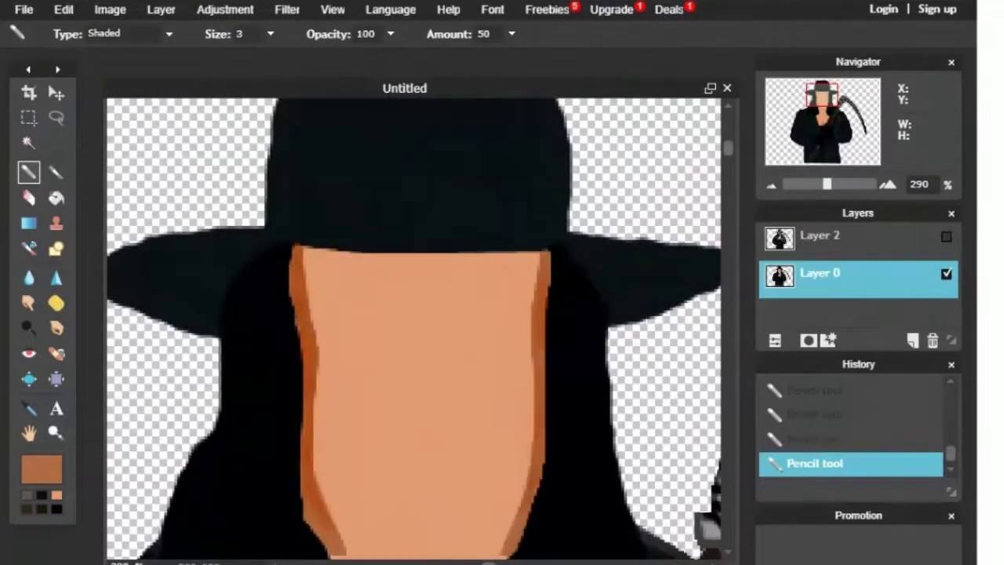
scroll(518, 330, "down", 3)
mouse_move(518, 329)
left_mouse_down()
mouse_move(470, 408)
mouse_move(472, 462)
left_mouse_up()
left_click_drag(310, 352, 355, 506)
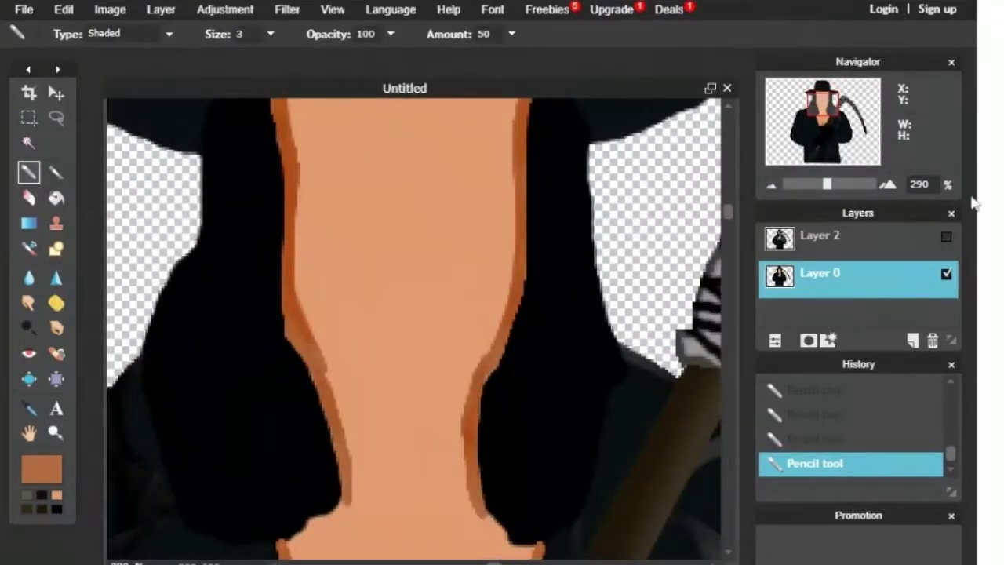
- Choose a slightly darker brown and draw the curved jawline following the photo with a size 1 shaded Pencil
left_click(947, 237)
left_click(55, 476)
left_click(690, 420)
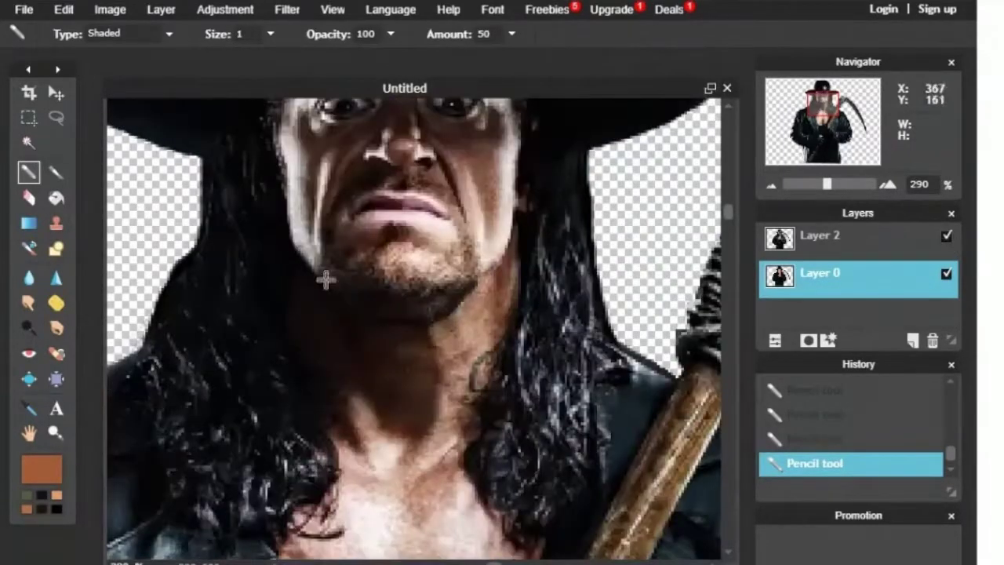
left_click(947, 236)
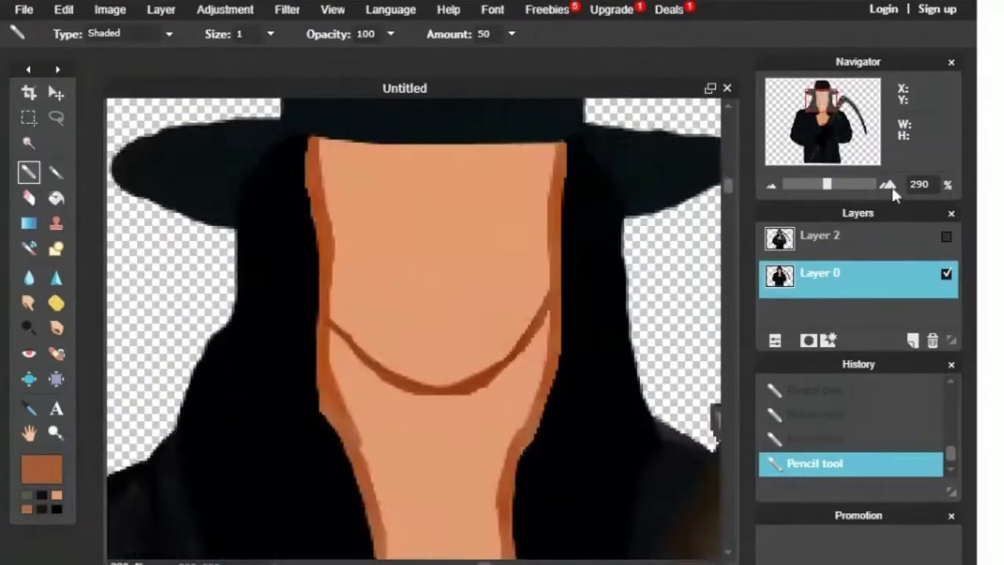
- Select the left-hand eye on the photo with the freehand Lasso and set the colour to white
left_click(888, 184)
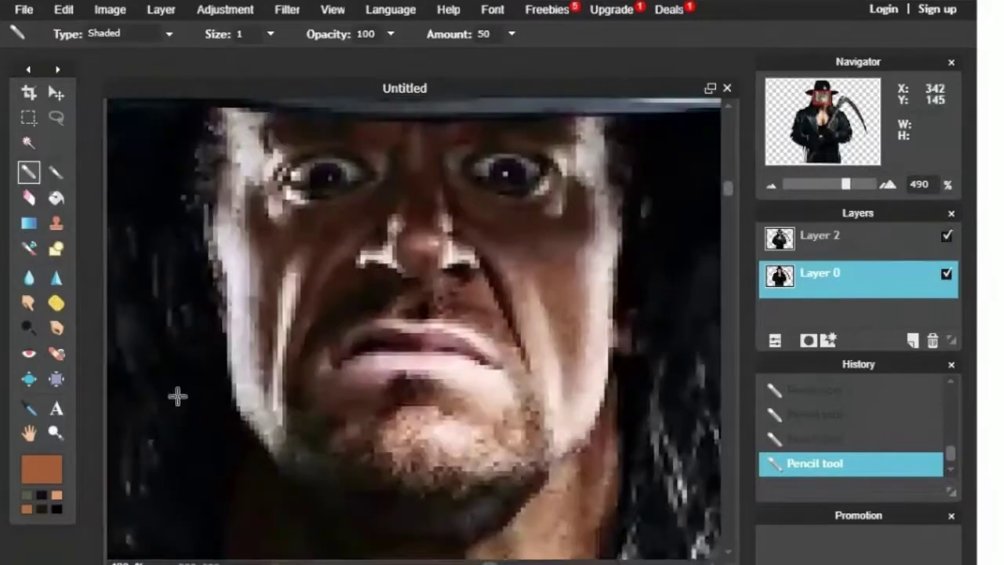
key("l")
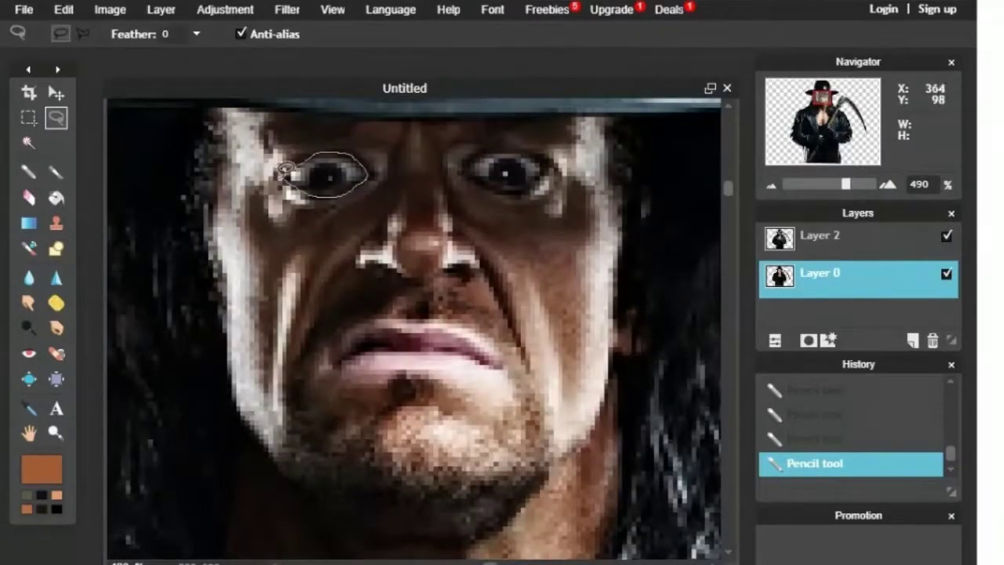
left_click_drag(286, 169, 284, 176)
left_click(57, 495)
left_click(50, 477)
left_click(374, 151)
left_click(688, 424)
- Paint the selected left-hand eye white with a size 30 brush on the drawing, and deselect
left_click(59, 173)
left_click(117, 34)
left_click(275, 84)
left_click(334, 180)
left_click(947, 236)
left_click_drag(302, 161, 325, 153)
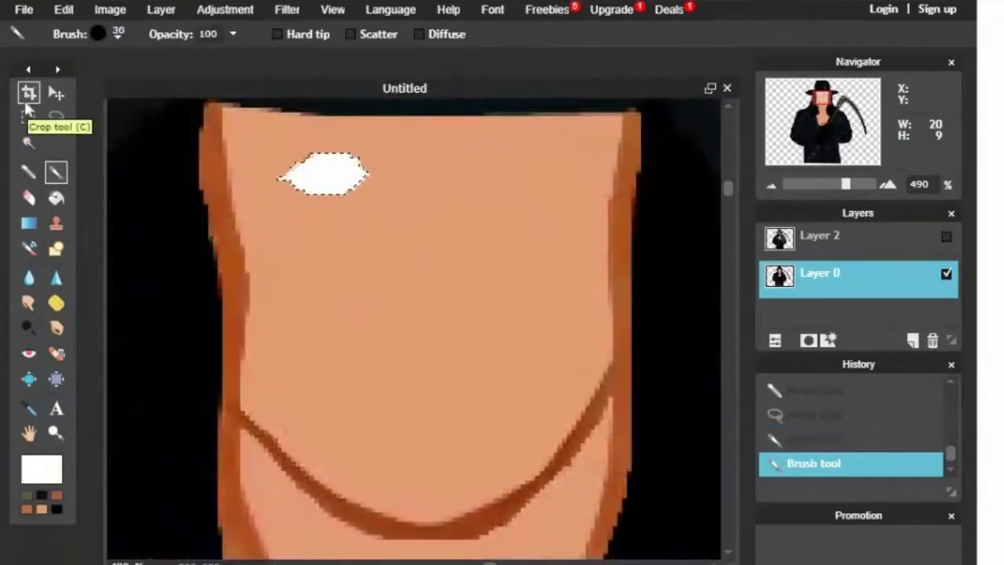
left_click(28, 117)
key("ctrl+d")
- Select the right-hand eye on the photo with the Lasso, paint it white on the drawing, and deselect
left_click(56, 118)
left_click(947, 236)
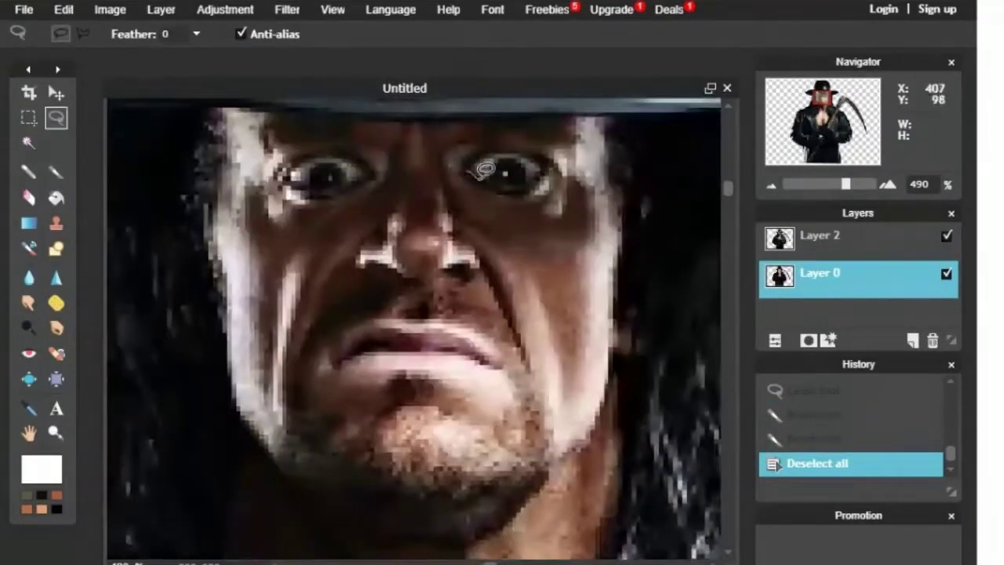
left_click_drag(493, 146, 464, 168)
left_click(57, 172)
left_click(947, 237)
left_click(28, 118)
key("ctrl+d")
- Touch up the shape of the right-hand eye in white with a size 5 brush
left_click(56, 171)
left_click(98, 34)
left_click(138, 78)
double_click(889, 185)
left_click_drag(822, 98, 824, 95)
left_click_drag(510, 226, 472, 226)
left_click_drag(538, 243, 485, 250)
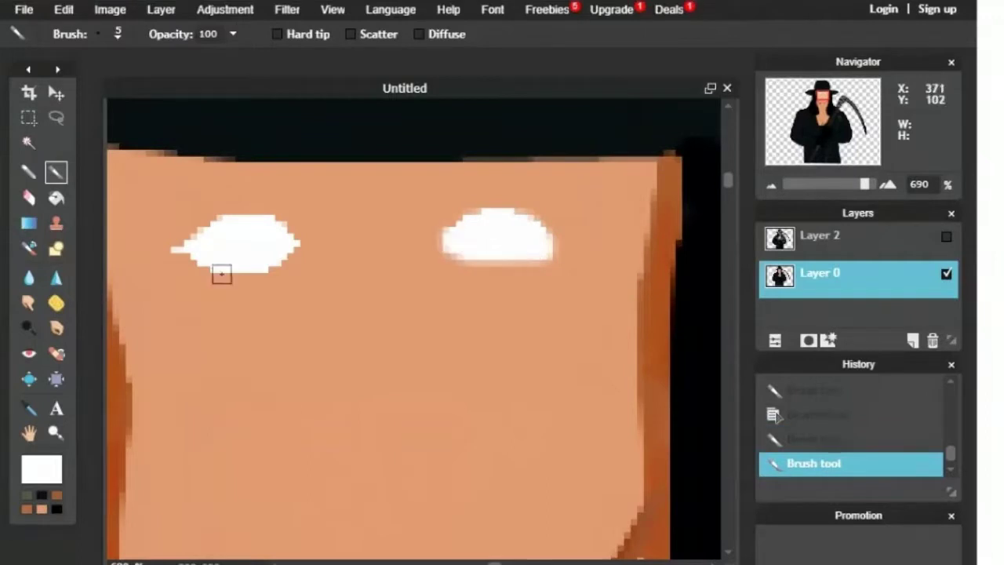
- Outline the eyes in near-black with a size 1 plain Pencil, undoing the first stroke
left_click(41, 495)
left_click(28, 172)
key("ctrl+z")
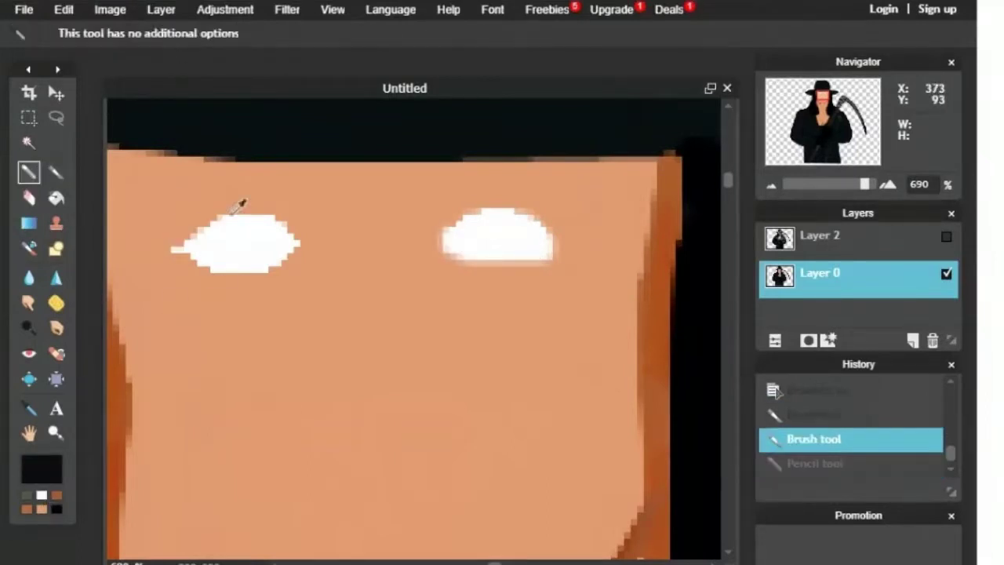
left_click(302, 242)
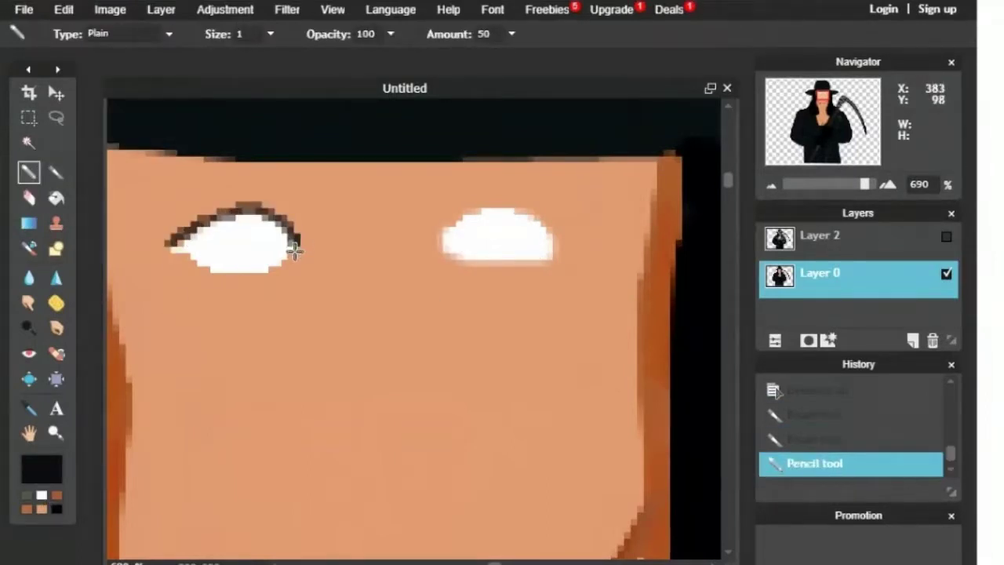
mouse_move(466, 215)
left_mouse_down()
mouse_move(506, 204)
mouse_move(562, 244)
left_mouse_up()
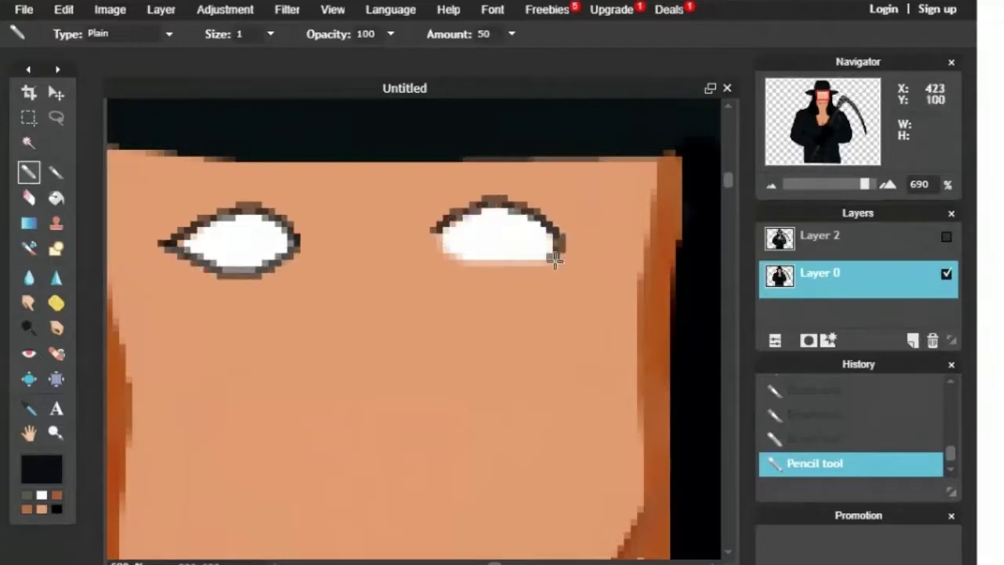
- Undo the last outline stroke and redraw the outlines of both eyes thicker with a size 2 Pencil
key("ctrl+z")
key("bracketright")
mouse_move(476, 217)
left_mouse_down()
mouse_move(563, 250)
mouse_move(506, 266)
mouse_move(430, 241)
left_mouse_up()
mouse_move(173, 247)
left_mouse_down()
mouse_move(265, 275)
mouse_move(274, 209)
mouse_move(185, 223)
mouse_move(166, 242)
left_mouse_up()
- Sample the skin tone and trim the black outlines around both eyes thinner with a size 5 brush
left_click(28, 408)
left_click(142, 172)
key("b")
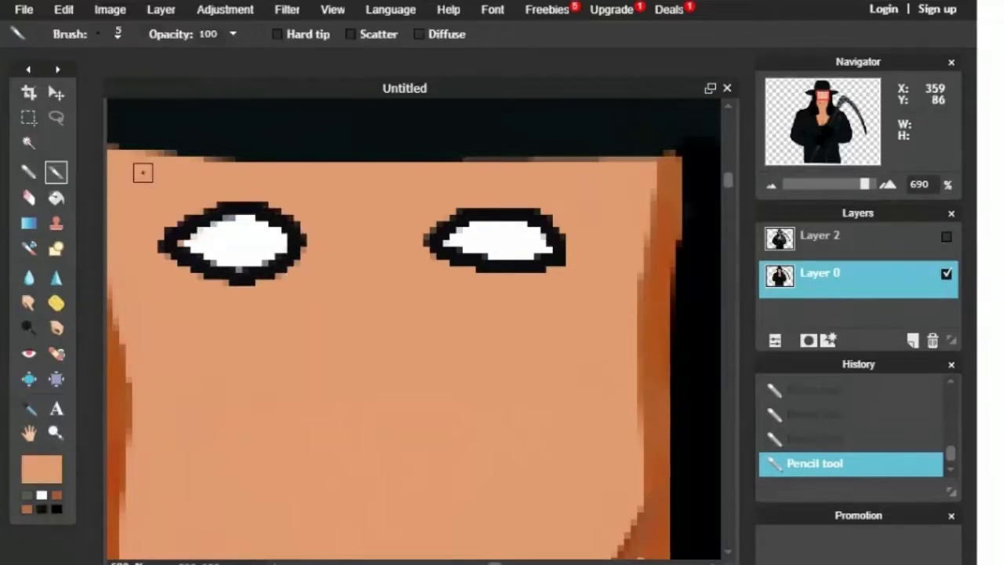
left_click_drag(227, 287, 303, 265)
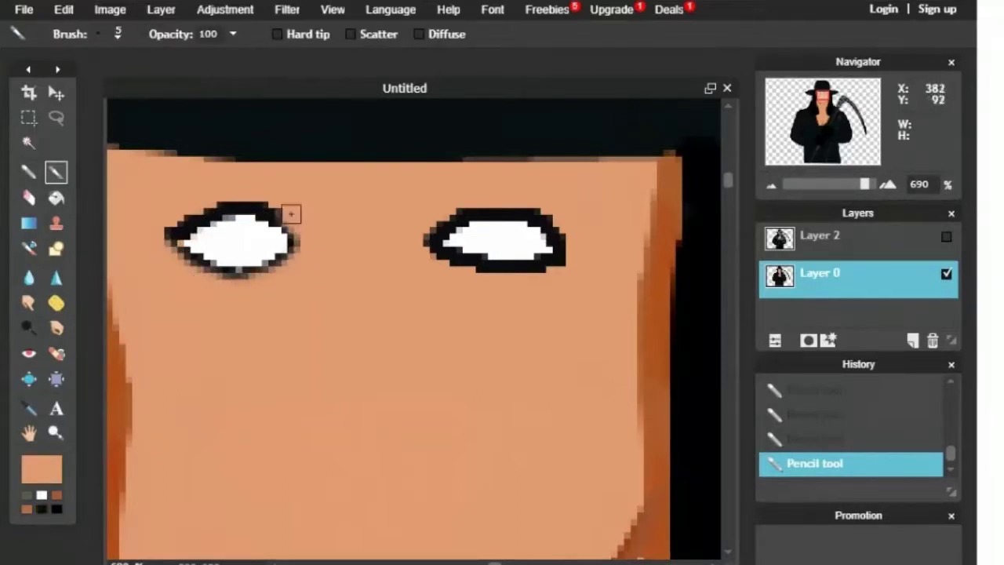
mouse_move(290, 213)
left_mouse_down()
mouse_move(263, 199)
mouse_move(206, 205)
left_mouse_up()
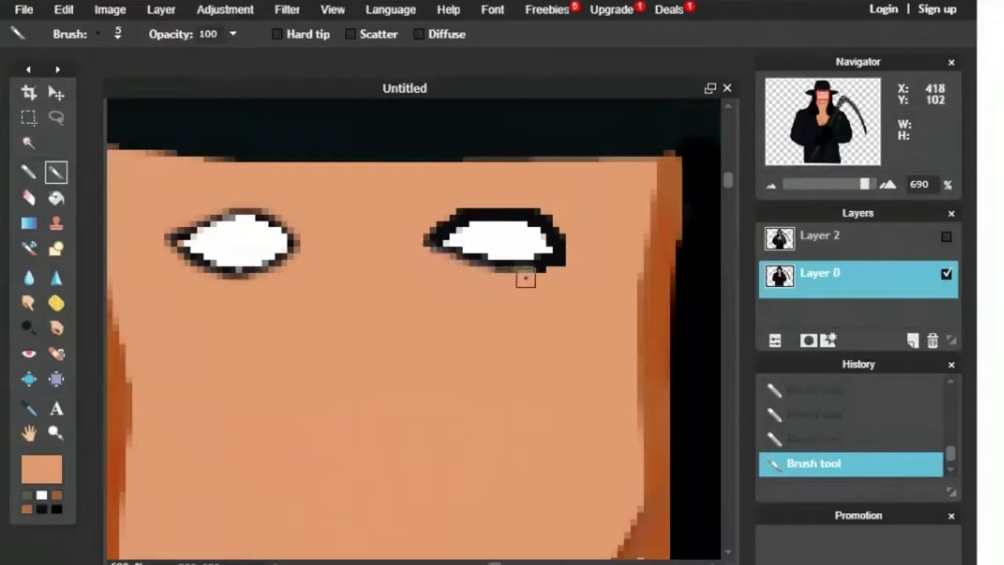
left_click_drag(470, 204, 511, 200)
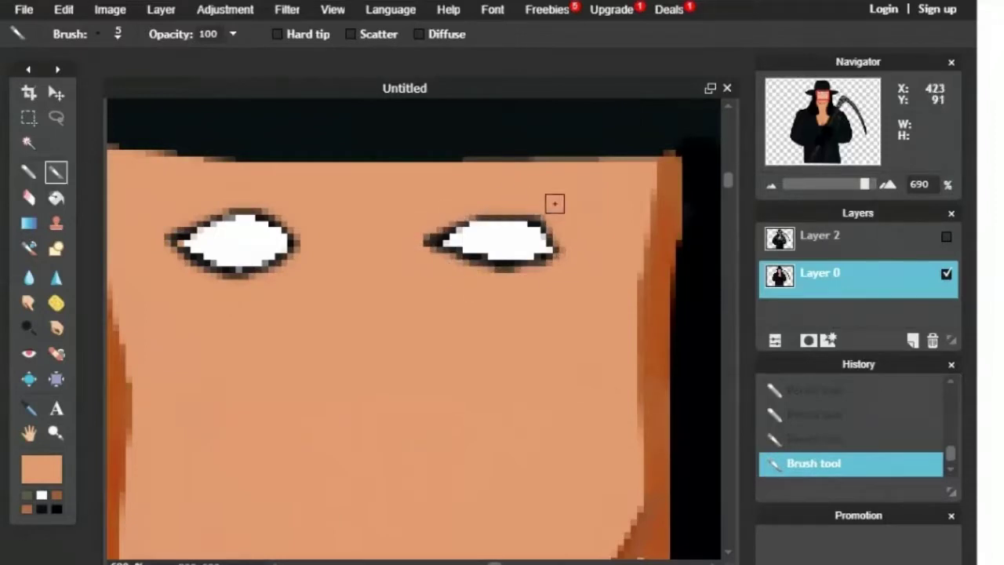
- Show the photo and examine the face up close for its brows, nose and mouth
left_click(771, 185)
left_click(771, 185)
left_click(946, 236)
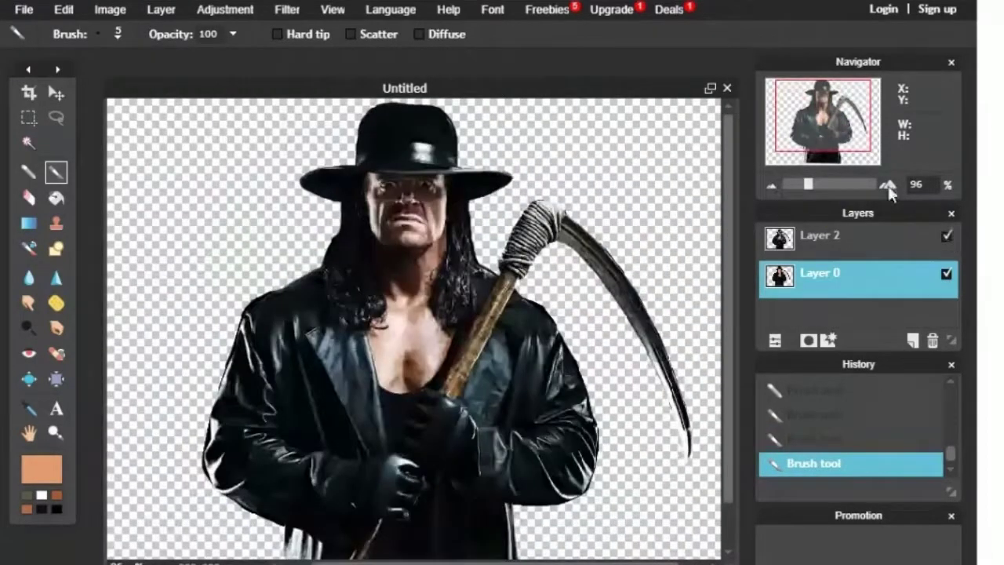
left_click(889, 187)
left_click(888, 187)
left_click(889, 187)
left_click(888, 187)
left_click(889, 187)
left_click_drag(823, 115, 823, 93)
left_click(946, 236)
- Draw two brown frown lines between the eyes with a size 1 plain Pencil, following the photo
left_click(56, 495)
left_click(29, 171)
left_click(946, 237)
left_click(946, 236)
left_click(40, 470)
left_click(381, 227)
left_click(688, 422)
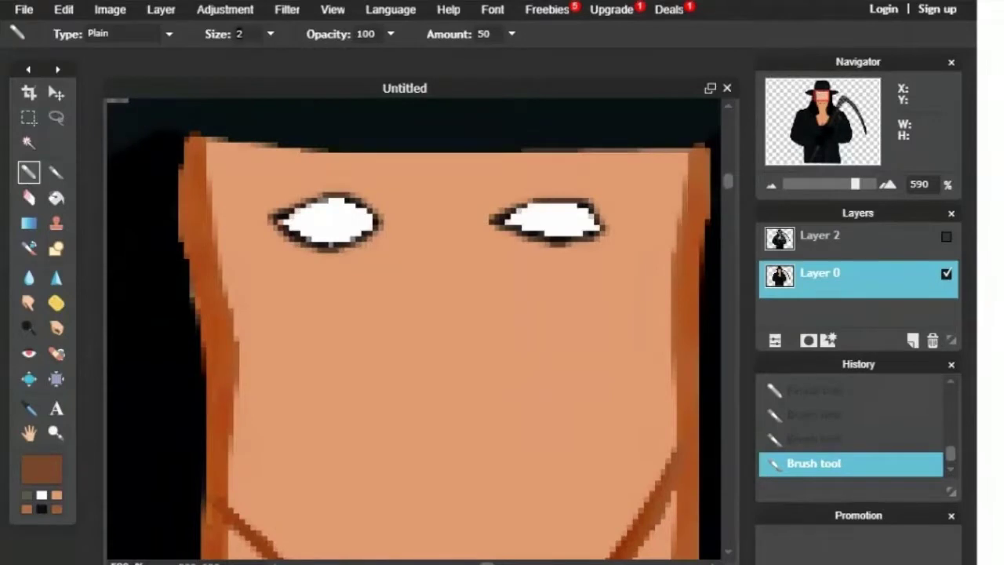
left_click(946, 236)
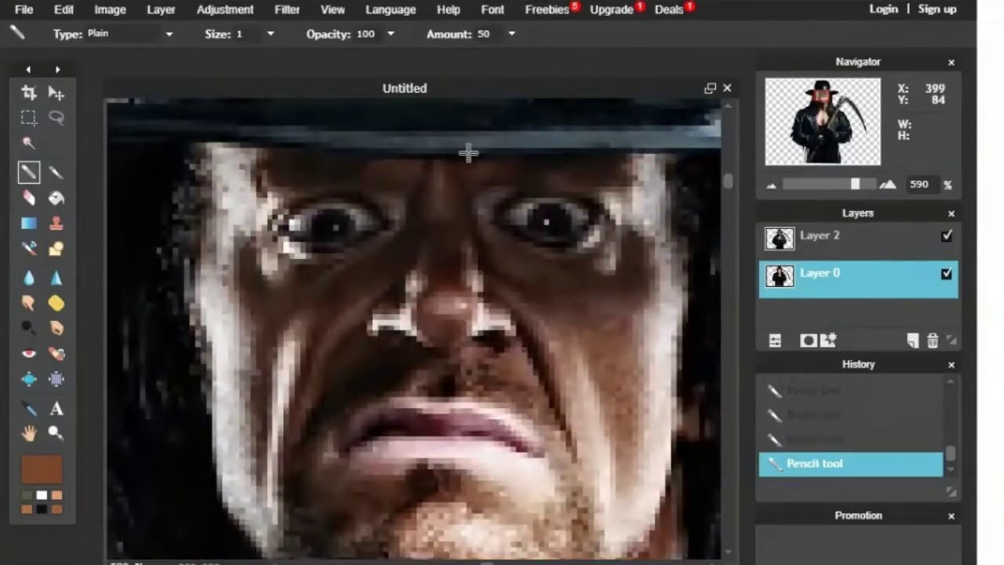
left_click(946, 237)
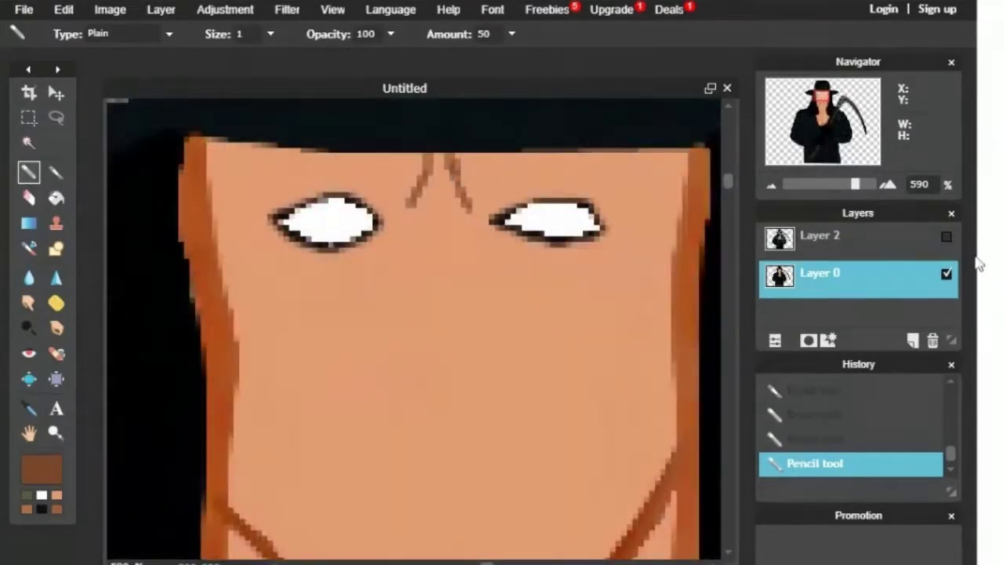
- Outline the nose and nostrils in brown with the size 1 Pencil, following the photo
left_click(946, 236)
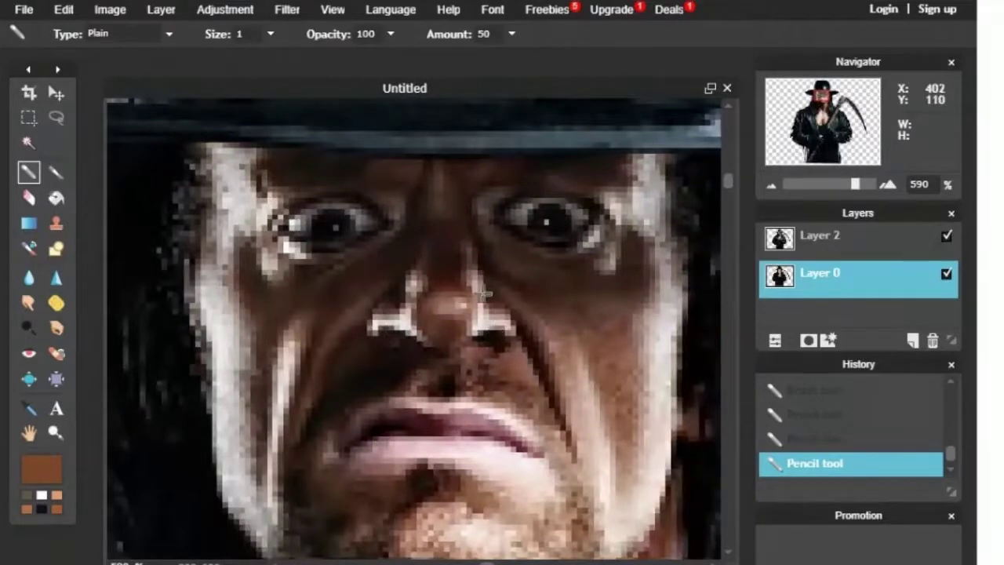
left_click(946, 236)
scroll(413, 330, "down", 2)
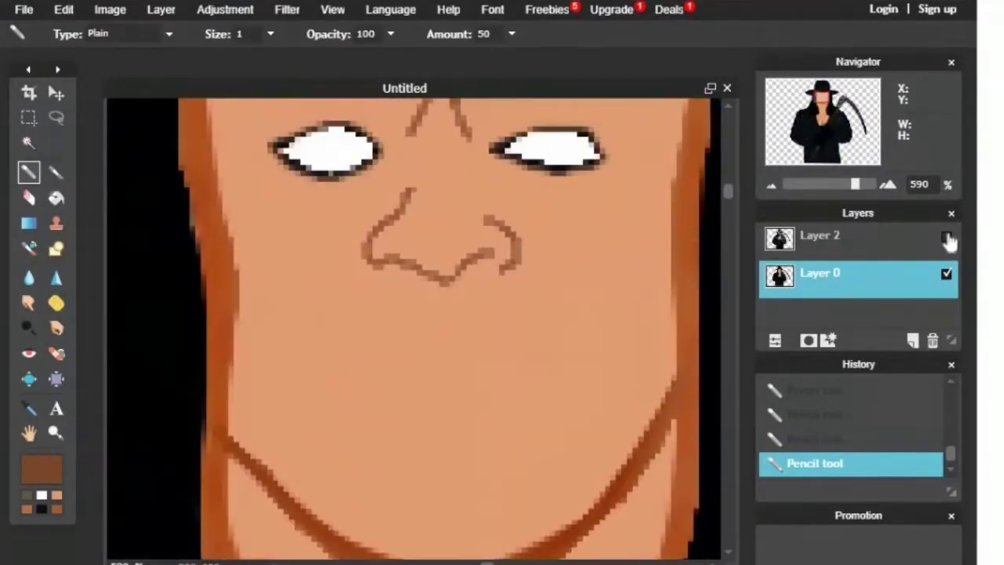
- Draw the brown creases running from the nose down past both mouth corners with a size 2 Pencil, checking against the photo
left_click(946, 236)
left_click(946, 236)
left_click(946, 236)
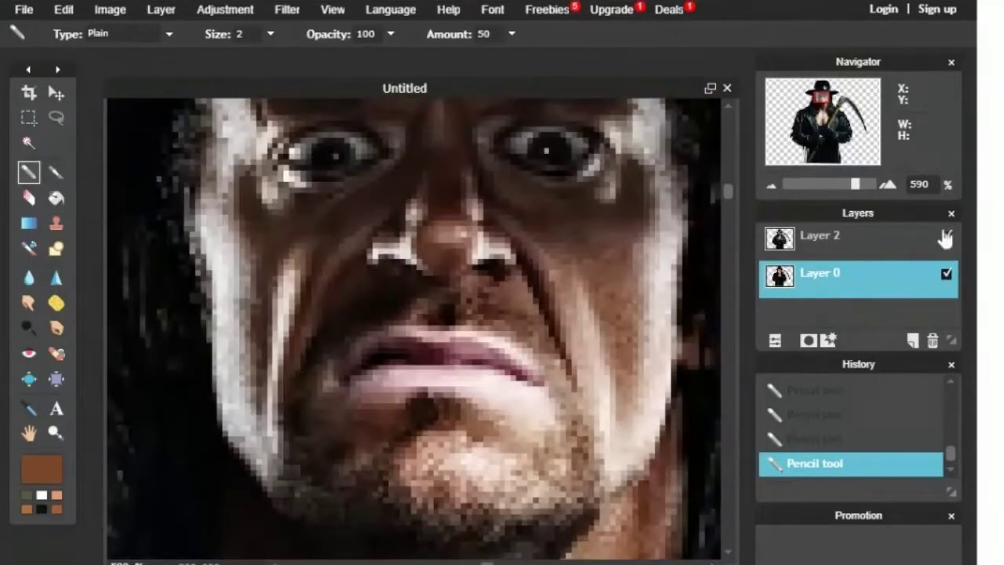
left_click(946, 236)
scroll(414, 329, "up", 1)
left_click(946, 236)
left_click(946, 236)
- Switch the Pencil to the Sketchy type and draw a tapered brown crease on each cheek
left_click(110, 33)
left_click(109, 71)
left_click_drag(308, 268, 270, 347)
left_click_drag(565, 269, 630, 383)
left_click(946, 237)
left_click(946, 237)
scroll(414, 329, "down", 3)
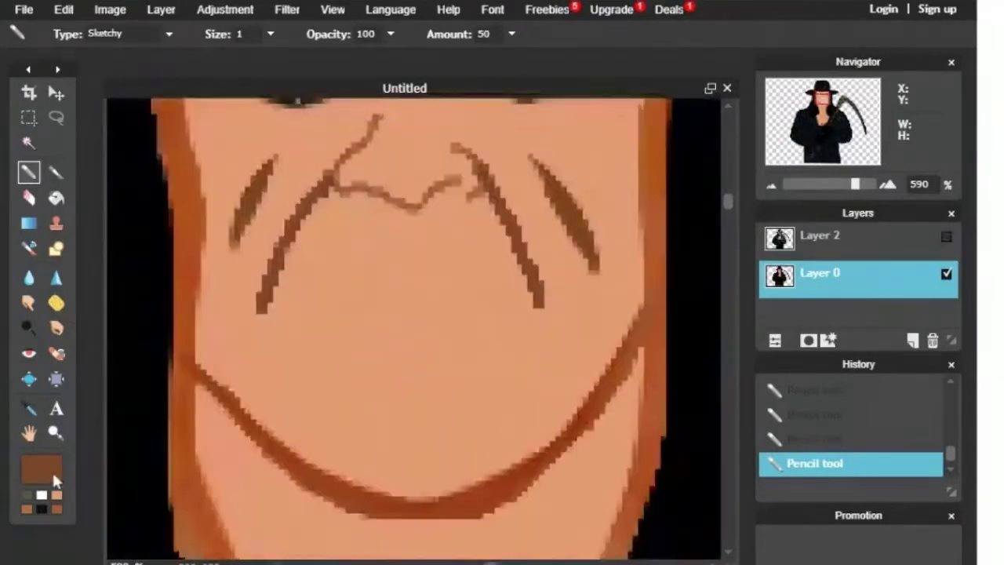
- Choose a very dark brown, show the photo and lasso the goatee area around the mouth and chin
left_click(52, 470)
left_click_drag(374, 253, 372, 262)
left_click(688, 421)
left_click(946, 236)
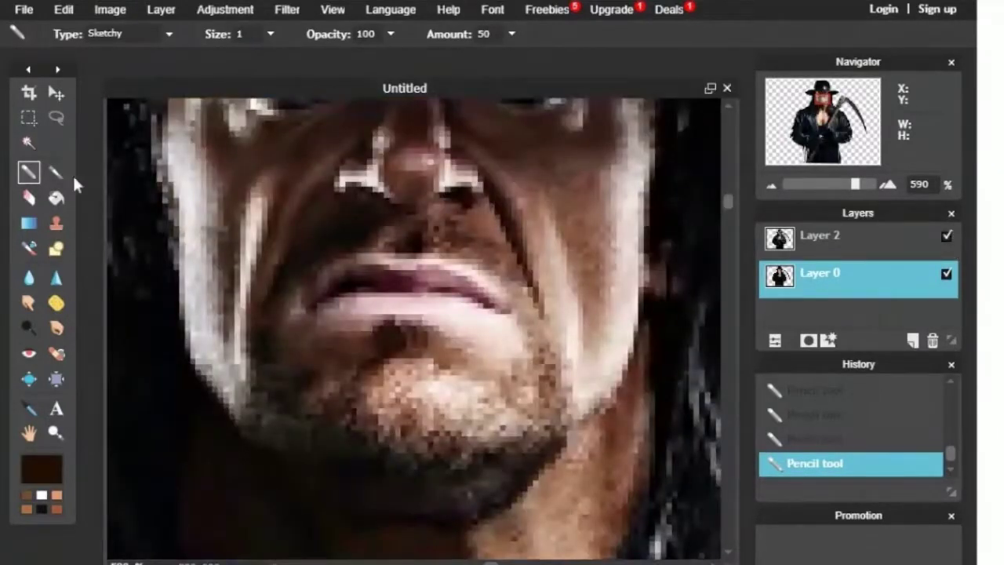
left_click(56, 172)
left_click(55, 118)
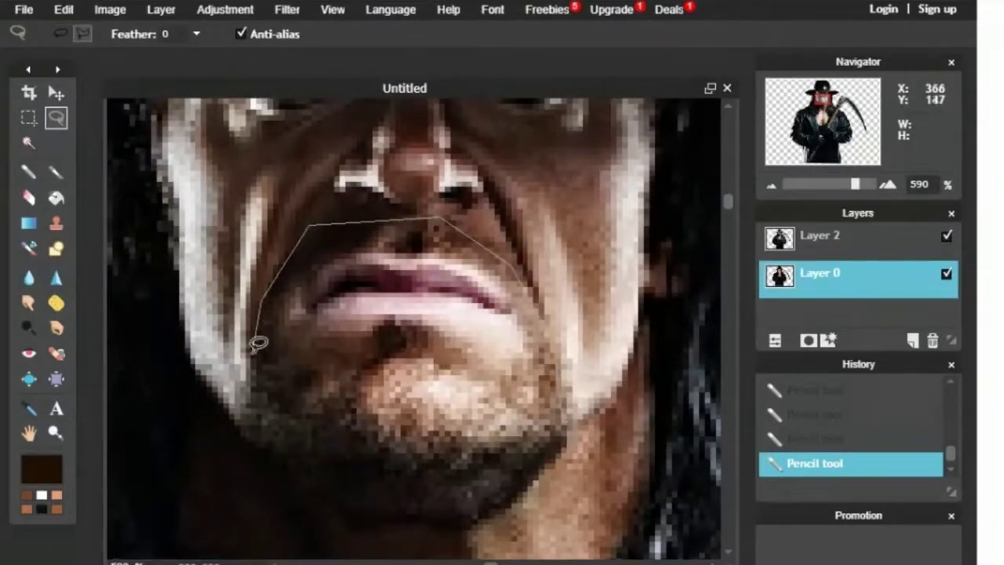
left_click_drag(323, 450, 560, 408)
- Fill the goatee selection dark brown with a size 20 brush, deselect it and extend the beard over the chin
left_click(55, 171)
left_click(118, 33)
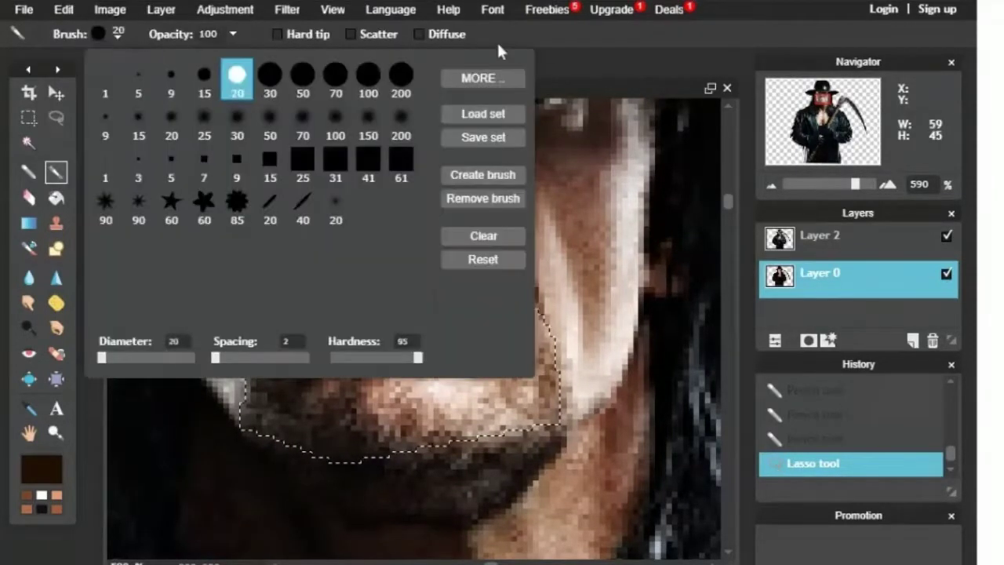
left_click(947, 236)
mouse_move(242, 426)
left_mouse_down()
mouse_move(385, 235)
mouse_move(535, 359)
mouse_move(502, 418)
mouse_move(404, 335)
mouse_move(400, 411)
left_mouse_up()
key("ctrl+d")
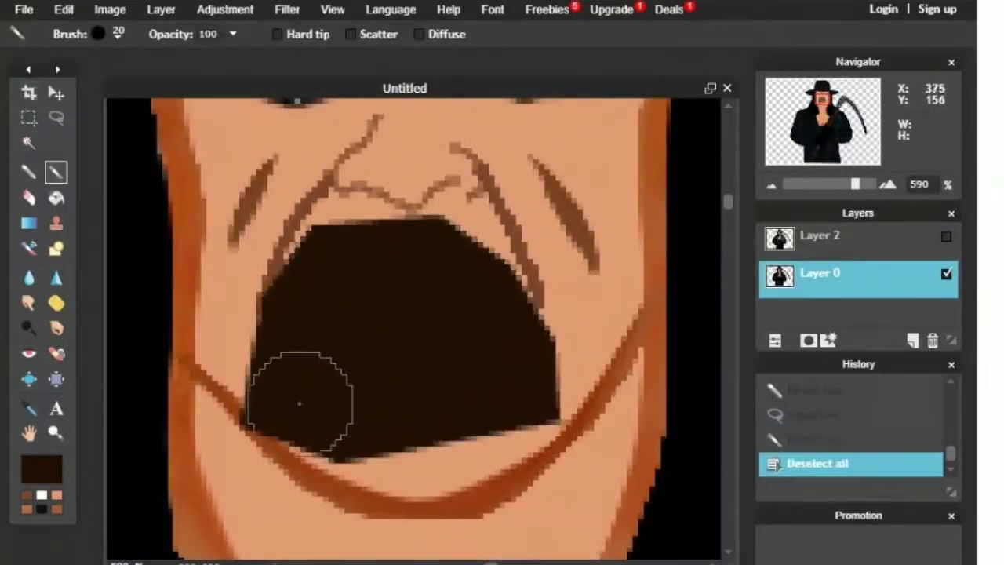
mouse_move(296, 404)
left_mouse_down()
mouse_move(358, 462)
mouse_move(491, 455)
mouse_move(442, 271)
mouse_move(460, 276)
mouse_move(499, 364)
left_mouse_up()
- Sample the skin tone and lasso the beardless area around the mouth on the photo
left_click(30, 411)
left_click(213, 317)
left_click(61, 171)
left_click(946, 237)
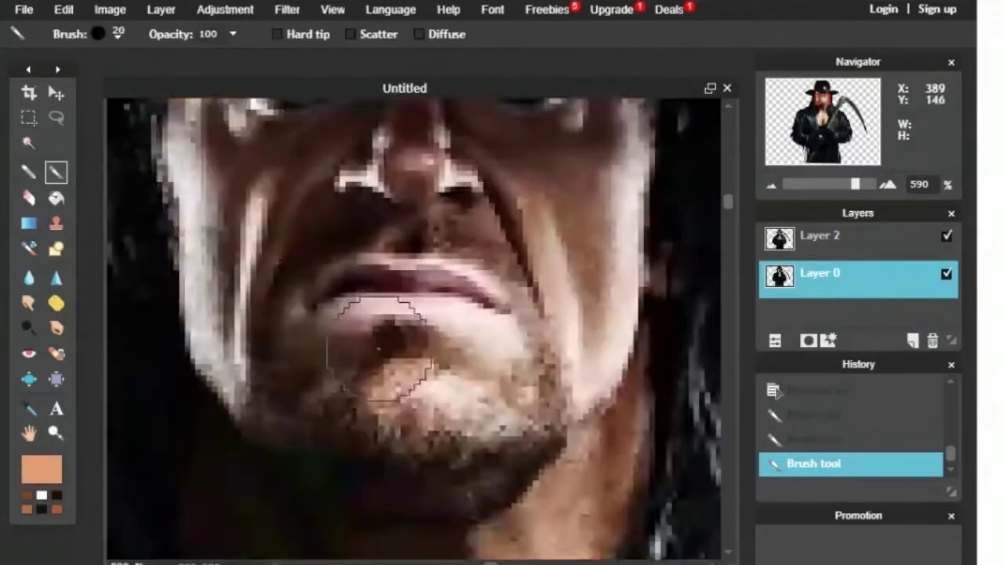
left_click(56, 118)
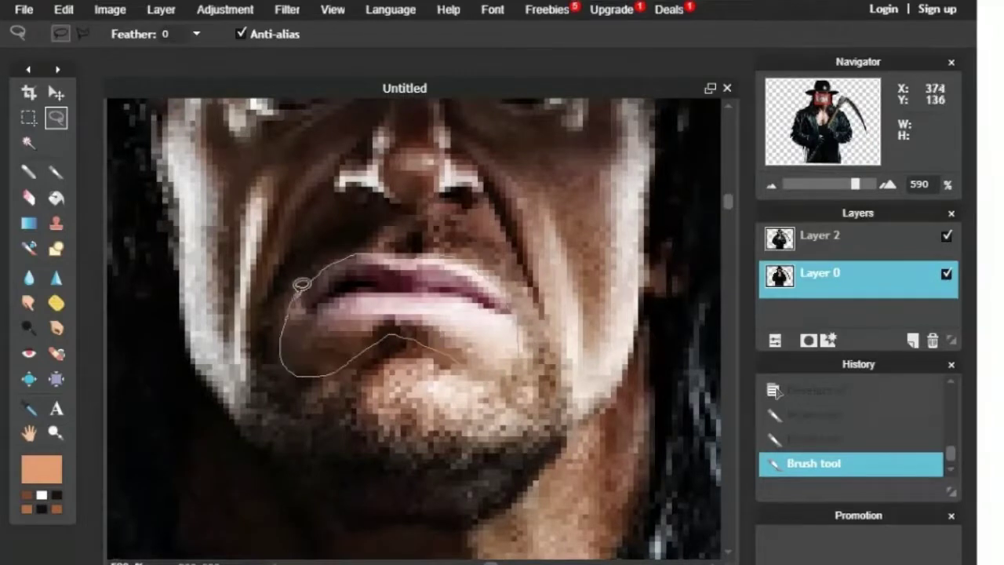
left_click_drag(295, 298, 297, 301)
- Hide the photo, paint the selected mouth area in skin tone with the size 20 brush and deselect it
left_click(56, 171)
left_click(946, 236)
mouse_move(495, 298)
left_mouse_down()
mouse_move(482, 332)
mouse_move(363, 334)
mouse_move(404, 287)
left_mouse_up()
key("ctrl+d")
- Sample the beard's dark brown and widen the lower beard corners with a size 9 brush
left_click(296, 372, "alt")
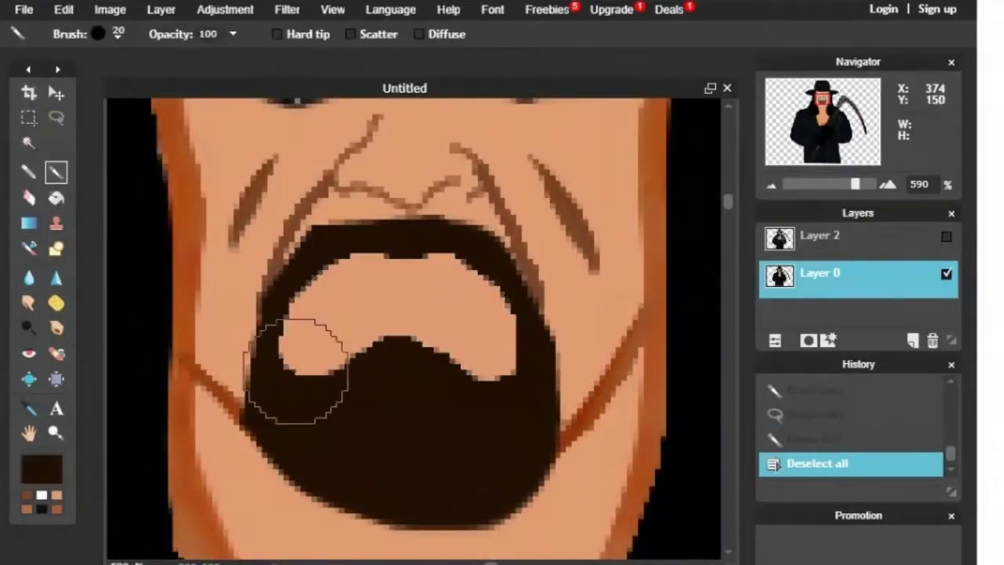
left_click(98, 34)
left_click(170, 82)
mouse_move(276, 405)
left_mouse_down()
mouse_move(305, 484)
mouse_move(353, 503)
mouse_move(245, 470)
left_mouse_up()
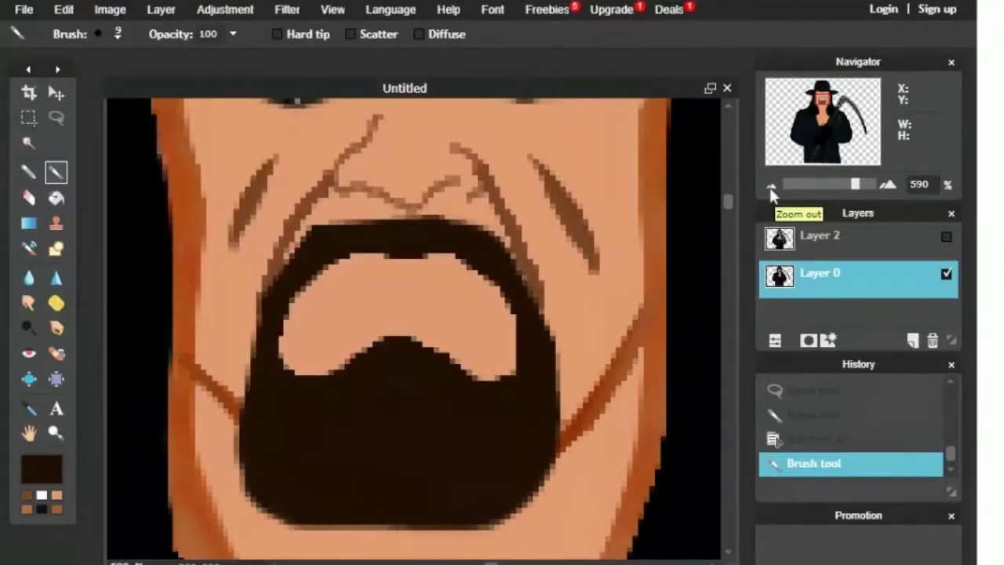
- Sample the lip colour from the photo and adjust it to a stronger pink
left_click(772, 188)
left_click(772, 187)
left_click(890, 186)
left_click(890, 186)
left_click(947, 237)
left_click(32, 412)
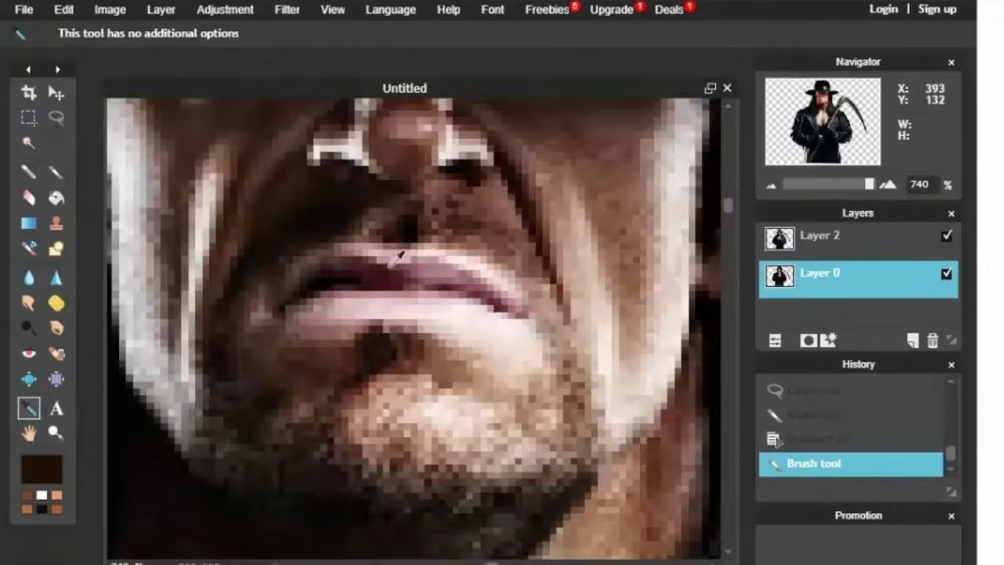
left_click(389, 266)
left_click(41, 469)
left_click_drag(340, 126, 366, 140)
left_click(388, 197)
left_click(687, 421)
- Paint the lips pink inside the skin-toned mouth area with the size 9 brush, checking the shape against the photo
left_click(56, 171)
left_click(946, 236)
left_click(947, 236)
left_click(946, 236)
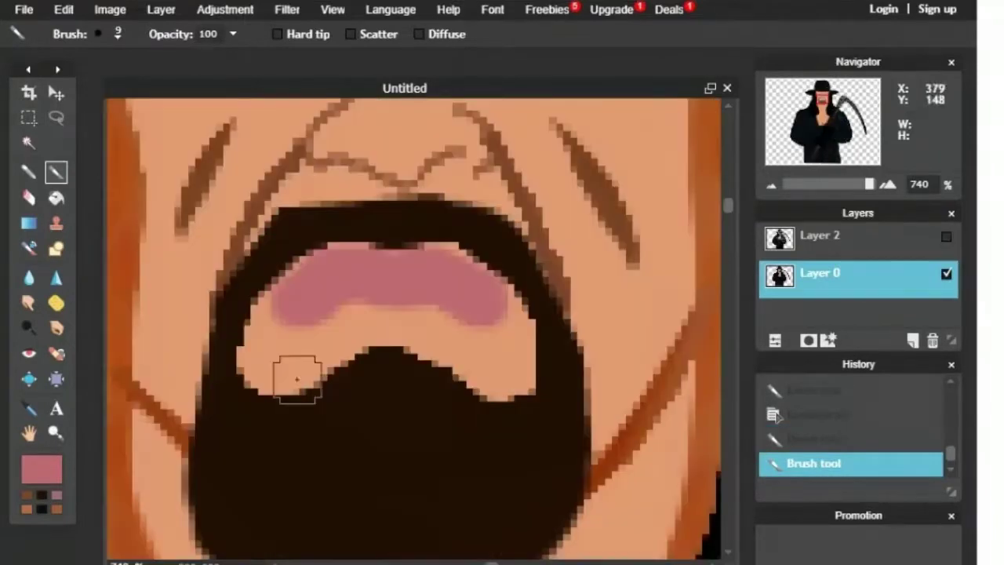
- Draw a near-black curved line between the lips with a size 2 Sketchy Pencil
left_click(42, 495)
left_click(41, 480)
left_click(688, 422)
left_click(28, 171)
mouse_move(286, 297)
left_mouse_down()
mouse_move(470, 289)
mouse_move(506, 316)
left_mouse_up()
- Compare the mouth with the photo and extend the lower lip in pink with the Sketchy Pencil
left_click(947, 237)
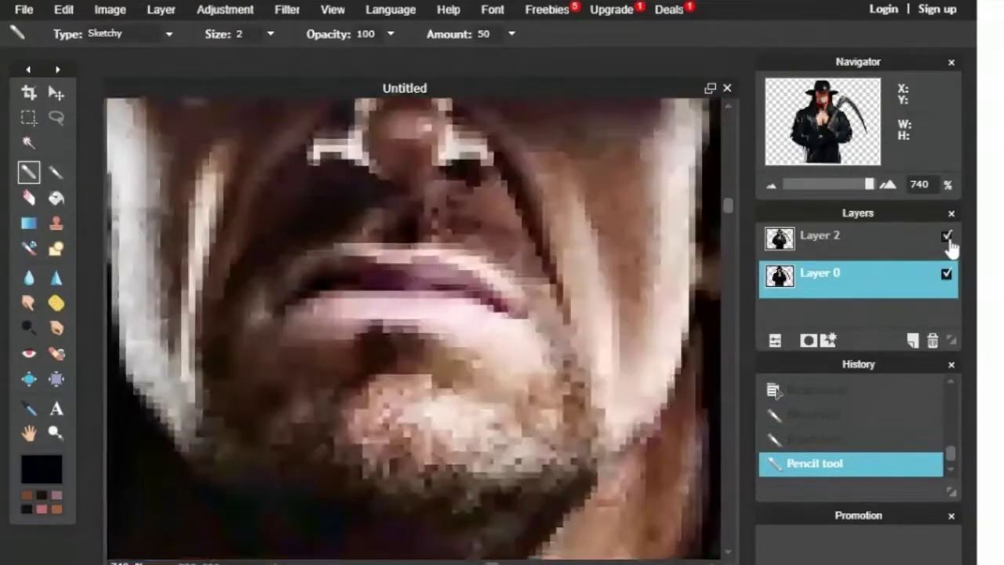
left_click(947, 237)
left_click(57, 497)
mouse_move(294, 300)
left_mouse_down()
mouse_move(358, 291)
mouse_move(480, 318)
left_mouse_up()
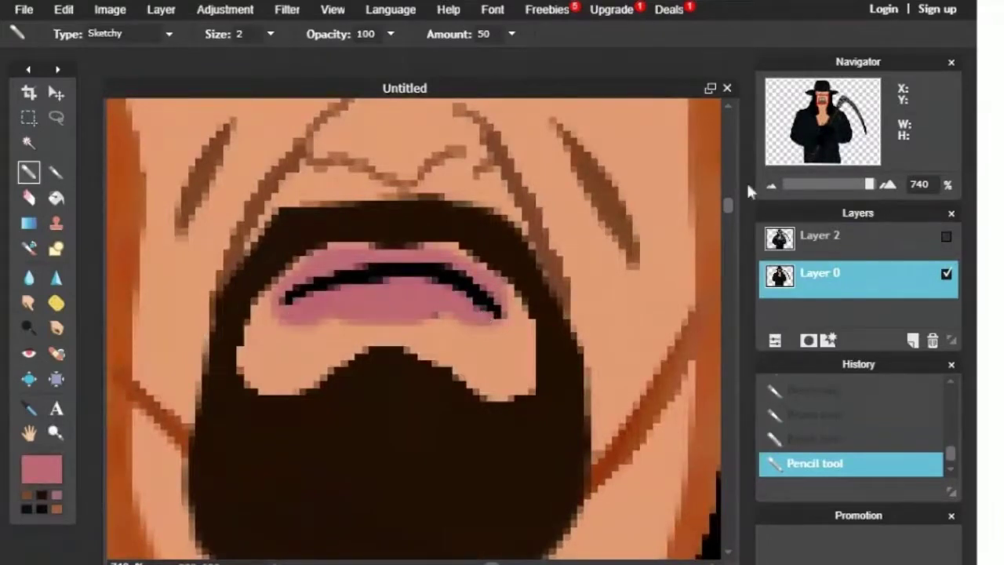
- Choose a darker brown and draw two slanted tendon lines on the neck below the beard with the Sketchy Pencil
left_click(771, 185)
left_click(947, 237)
left_click(947, 237)
left_click(26, 495)
scroll(414, 314, "down", 5)
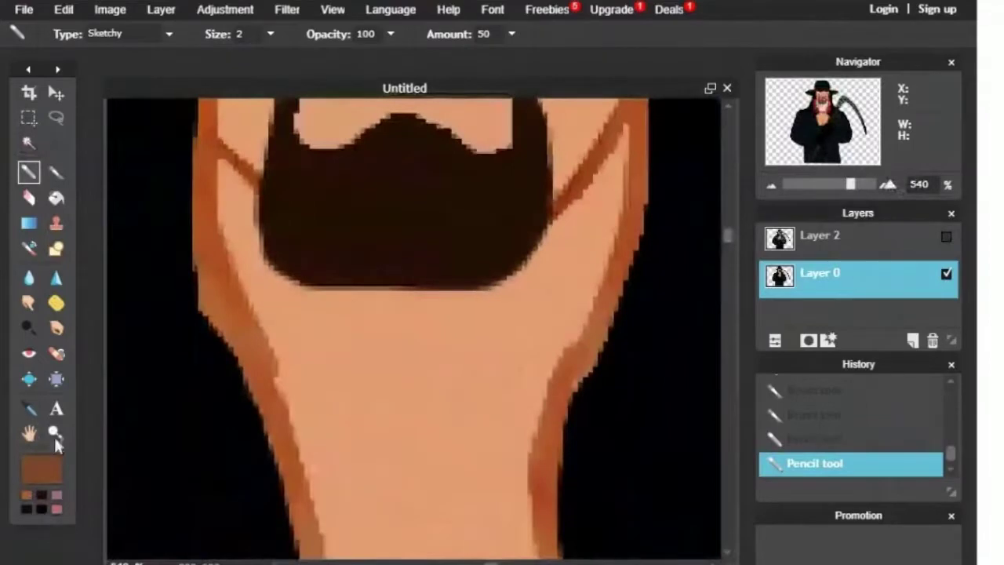
left_click(42, 468)
left_click(354, 238)
left_click(684, 424)
left_click_drag(313, 303, 349, 436)
left_click_drag(515, 303, 478, 436)
- Draw ragged black strands along the hair's edges by the neck and shoulders with a size 2 Sticky Pencil, undoing the first stroke
left_click(947, 236)
key("ctrl+0")
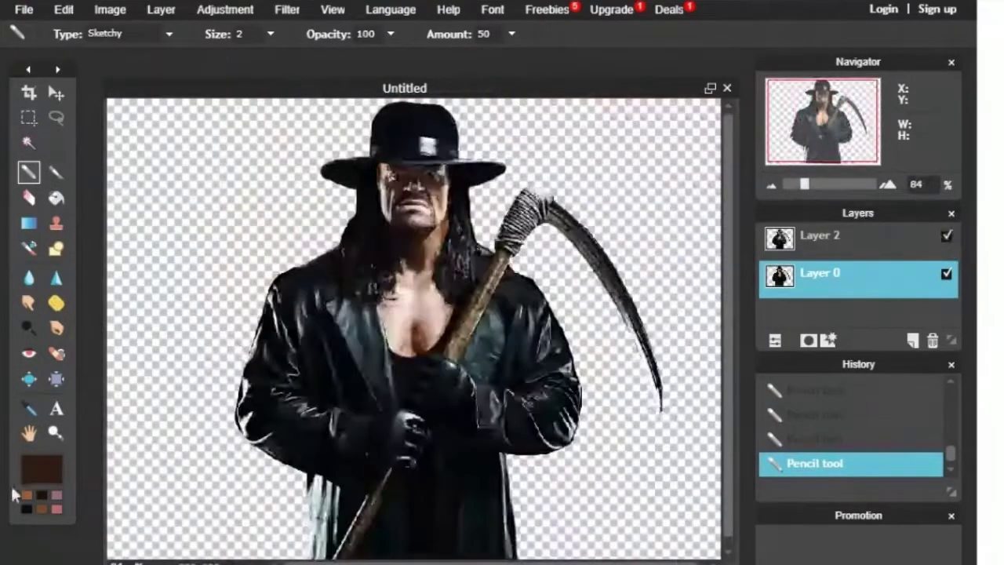
left_click(27, 508)
left_click(126, 34)
left_click(108, 128)
left_click(888, 185)
left_click_drag(825, 120, 830, 108)
left_click(947, 236)
left_click_drag(383, 125, 336, 282)
key("ctrl+z")
left_click(377, 363)
mouse_move(349, 292)
left_mouse_down()
mouse_move(322, 486)
mouse_move(337, 479)
left_mouse_up()
mouse_move(332, 506)
left_mouse_down()
mouse_move(363, 516)
mouse_move(377, 545)
left_mouse_up()
left_click_drag(819, 111, 816, 113)
mouse_move(251, 417)
left_mouse_down()
mouse_move(338, 403)
mouse_move(422, 334)
mouse_move(431, 280)
mouse_move(389, 197)
left_mouse_up()
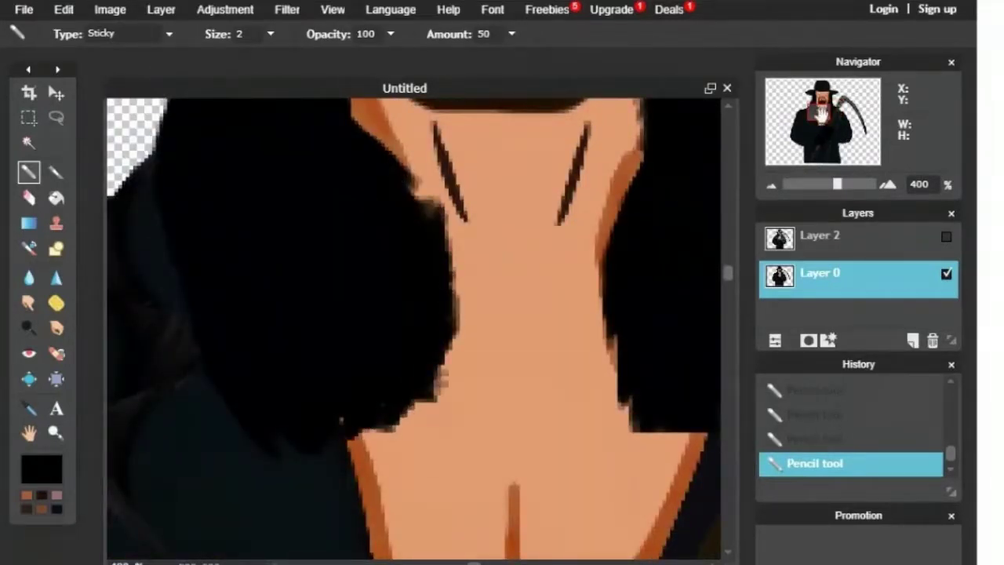
- Choose a near-black grey as the paint colour for the hat
left_click(771, 184)
left_click(771, 184)
left_click(888, 184)
left_click(888, 185)
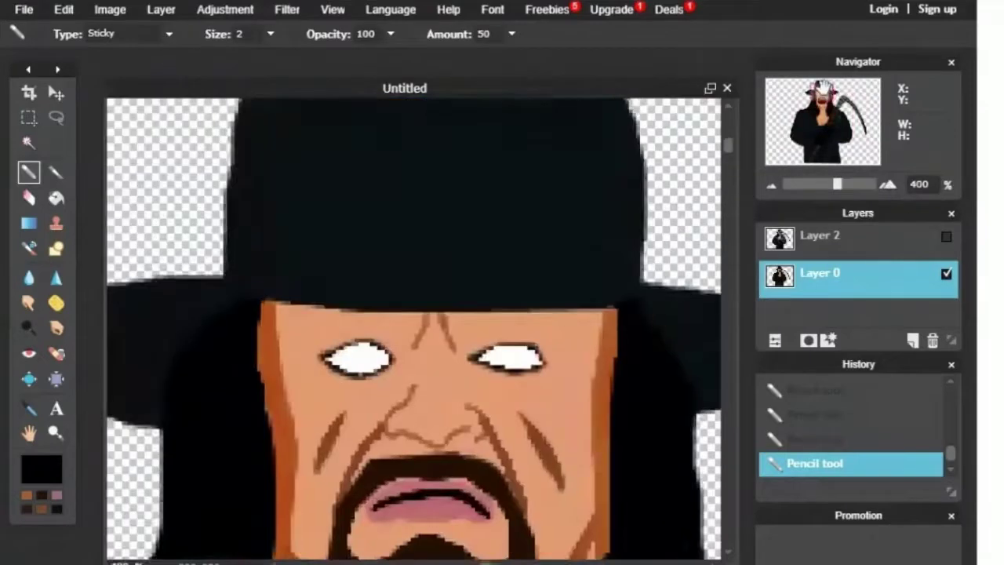
left_click(771, 185)
left_click(41, 469)
left_click(557, 178)
left_click(563, 179)
left_click(682, 423)
left_click(56, 197)
left_click(447, 170)
key("ctrl+z")
- Repaint the hat's brim and the edges of its crown in near-black grey with the size 9 brush
left_click(56, 172)
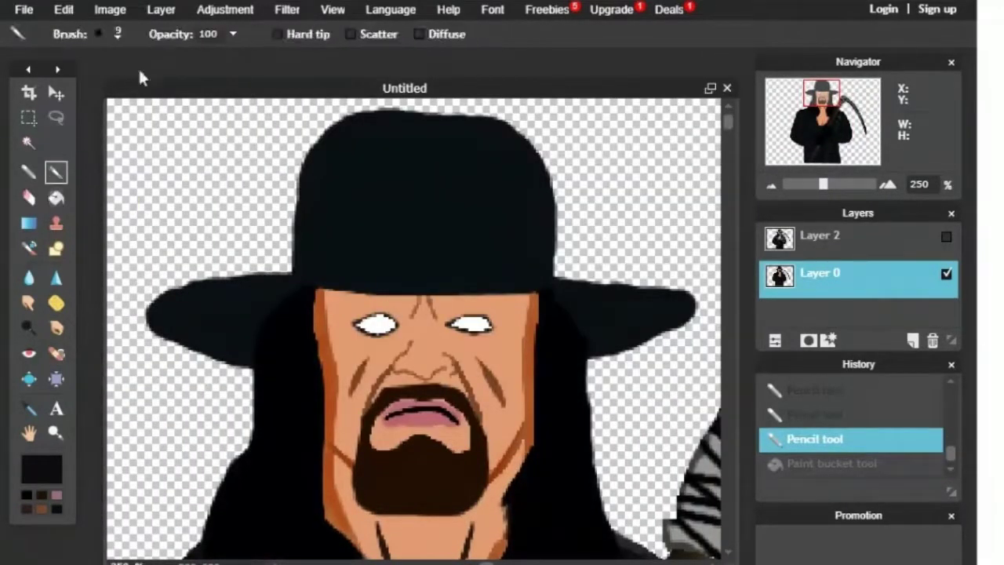
left_click(244, 542)
key("ctrl+z")
left_click(275, 322, "alt")
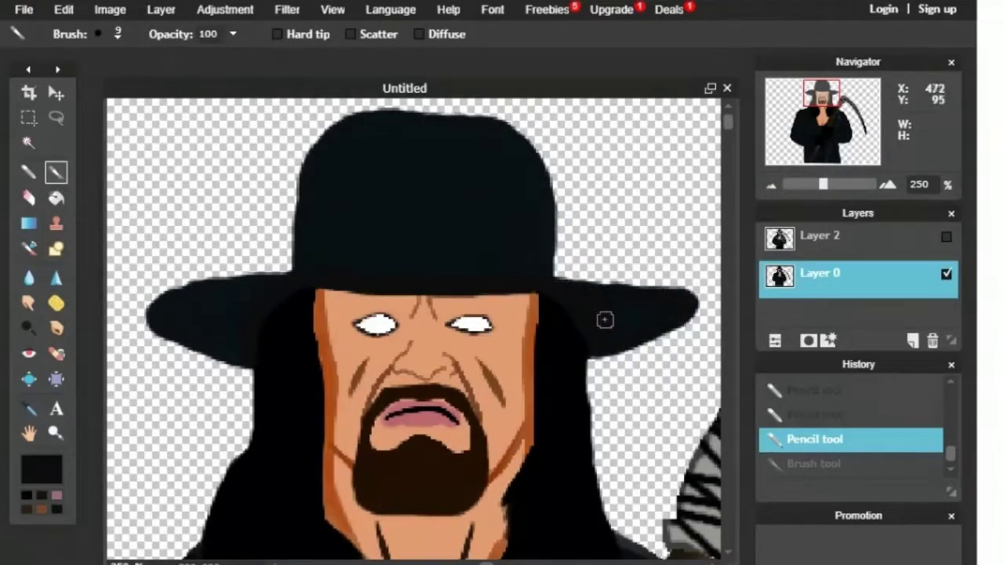
key("ctrl+y")
mouse_move(184, 342)
left_mouse_down()
mouse_move(182, 295)
mouse_move(205, 305)
left_mouse_up()
left_click_drag(281, 274, 303, 208)
mouse_move(356, 122)
left_mouse_down()
mouse_move(447, 116)
mouse_move(511, 143)
mouse_move(547, 276)
left_mouse_up()
left_click(56, 197)
left_click(341, 182)
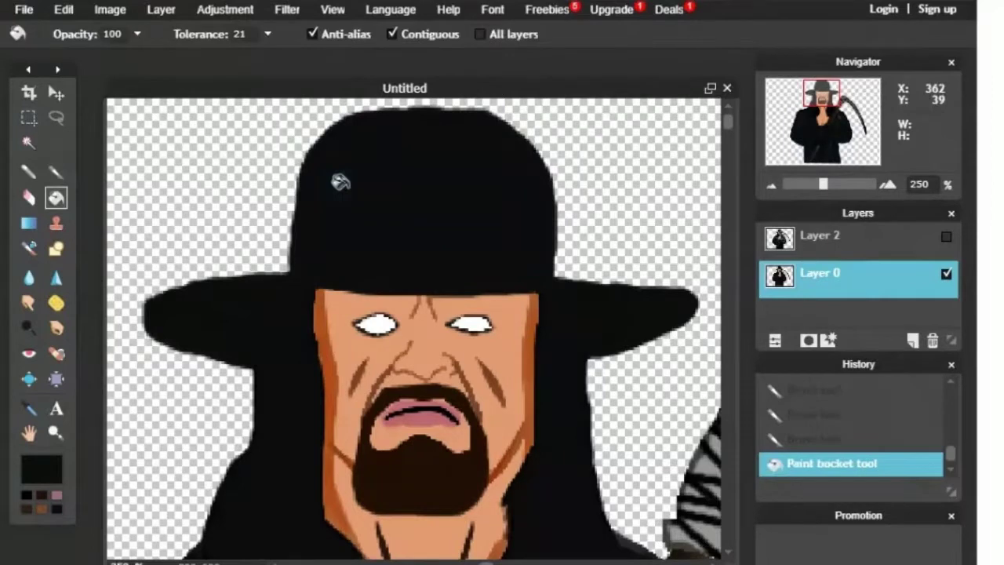
key("ctrl+z")
- Paint the inside of the hat's crown near-black grey with a size 30 brush
left_click(55, 172)
left_click(99, 34)
left_click(274, 93)
mouse_move(386, 148)
left_mouse_down()
mouse_move(453, 149)
mouse_move(509, 199)
mouse_move(485, 247)
mouse_move(436, 249)
mouse_move(455, 210)
left_mouse_up()
- Select a hat band strip along the base of the crown with the polygonal Lasso
key("l")
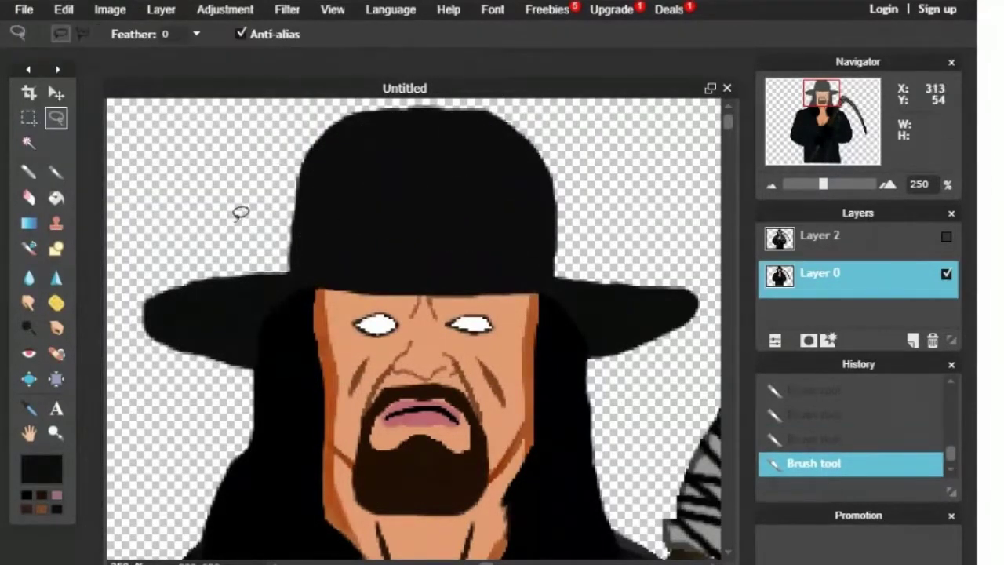
left_click(83, 34)
left_click(288, 274)
left_click(554, 278)
left_click(554, 241)
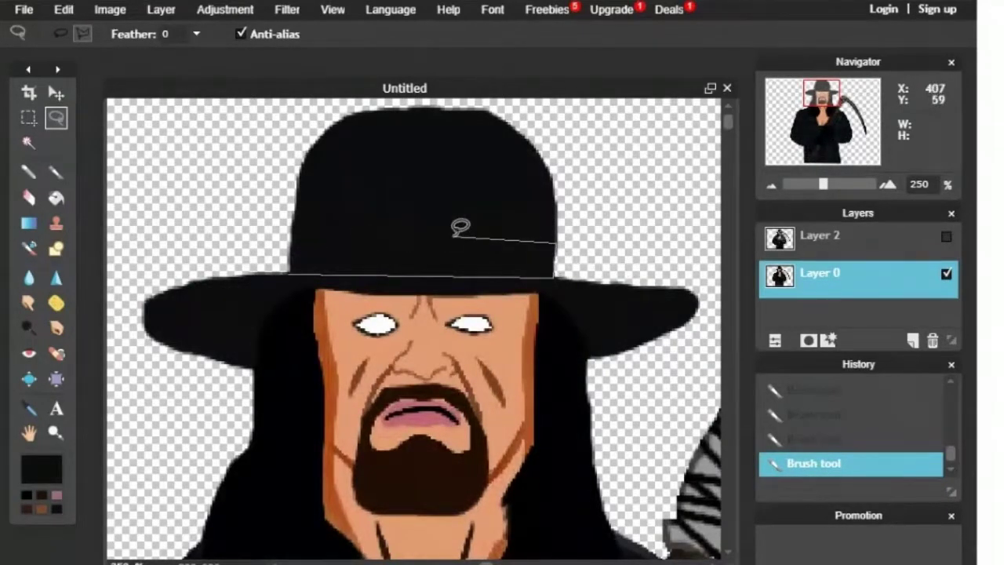
left_click(291, 241)
left_click(288, 275)
- Paint the selected hat band pure black with the size 30 brush and deselect it
left_click(40, 471)
left_click(688, 419)
left_click(56, 171)
left_click_drag(325, 259, 545, 257)
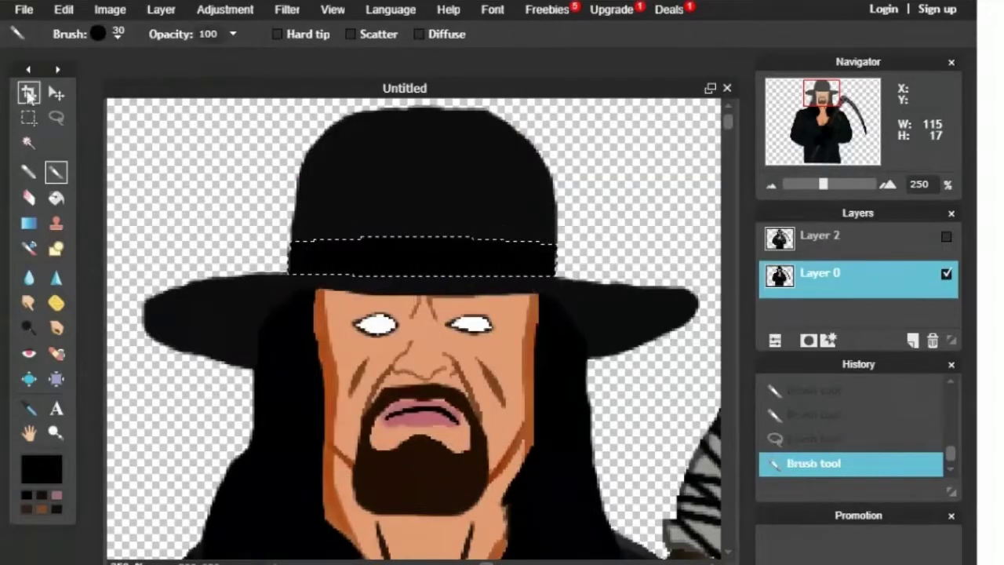
left_click(29, 93)
- Compare the painted figure with the reference photo on Layer 2, first as a whole and again close up on the gloved hands
left_click(804, 184)
left_click(948, 239)
left_click(948, 238)
left_click(946, 237)
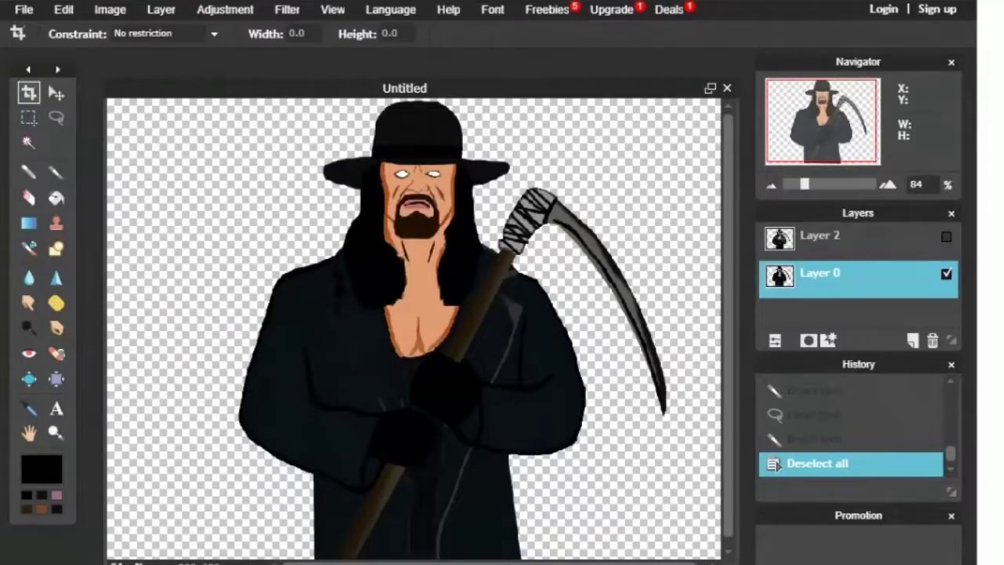
left_click(947, 237)
left_click_drag(804, 184, 833, 184)
left_click_drag(728, 322, 728, 381)
left_click(946, 238)
left_click(947, 238)
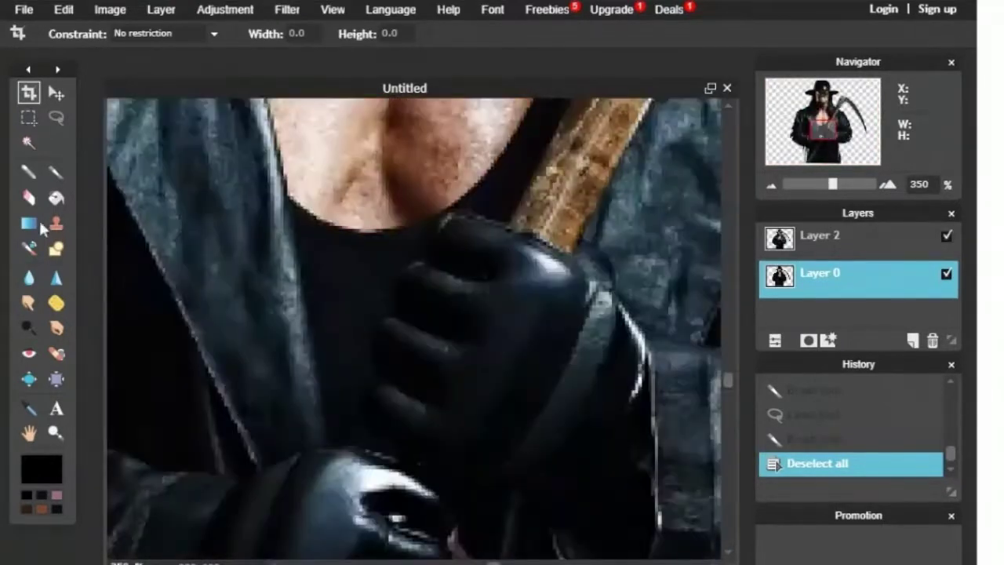
left_click(947, 237)
- Paint dark notches into the upper glove's edge with the size 5 brush to shape the fingers, following the photo on Layer 2
left_click(55, 171)
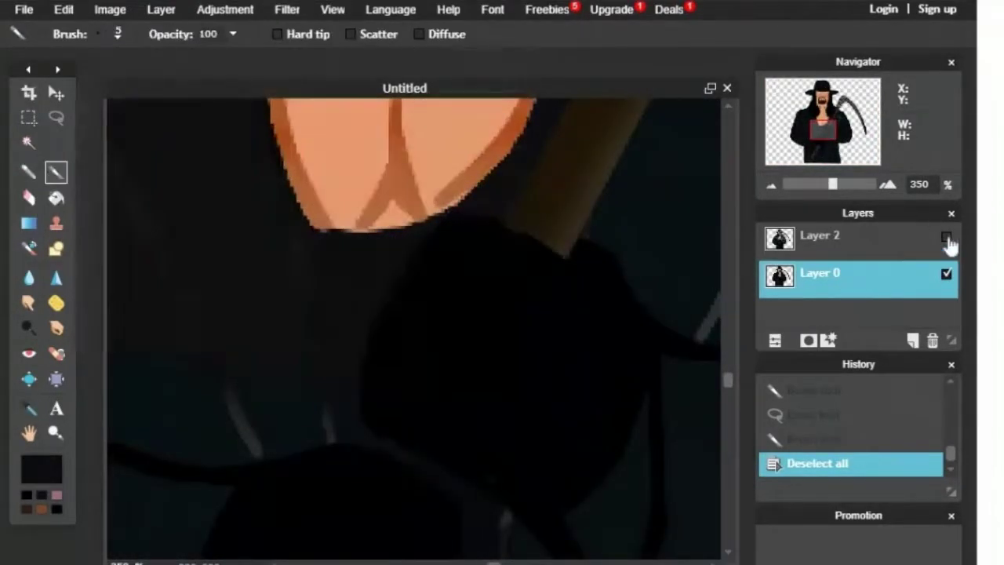
left_click(946, 237)
left_click(946, 236)
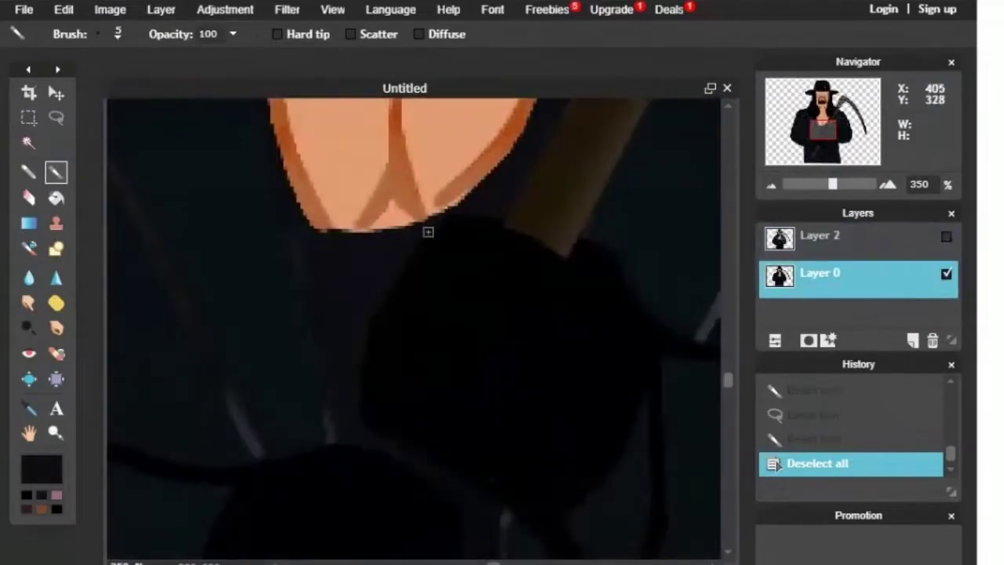
left_click(404, 255)
left_click(947, 236)
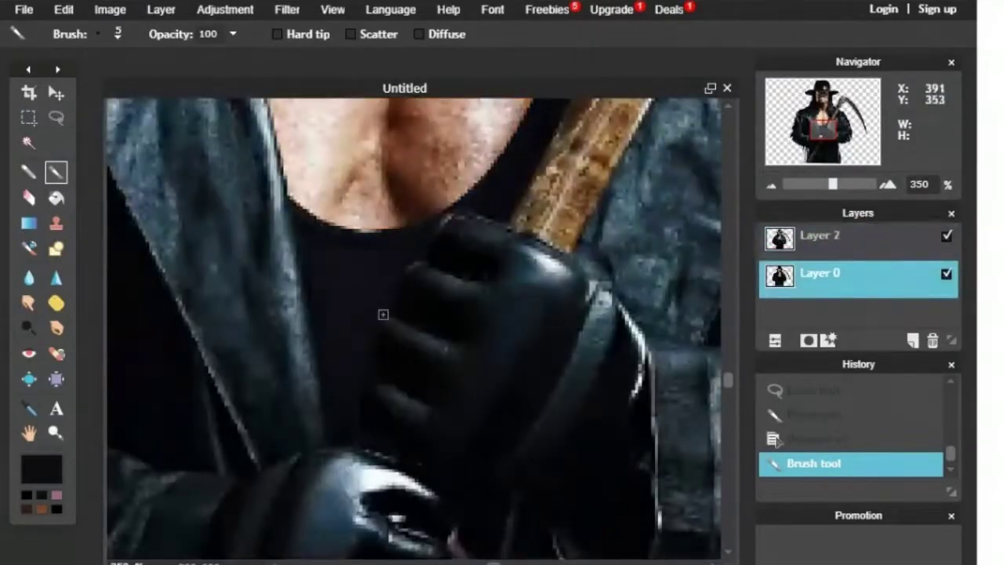
left_click_drag(379, 371, 350, 385)
left_click(947, 236)
left_click_drag(418, 248, 380, 303)
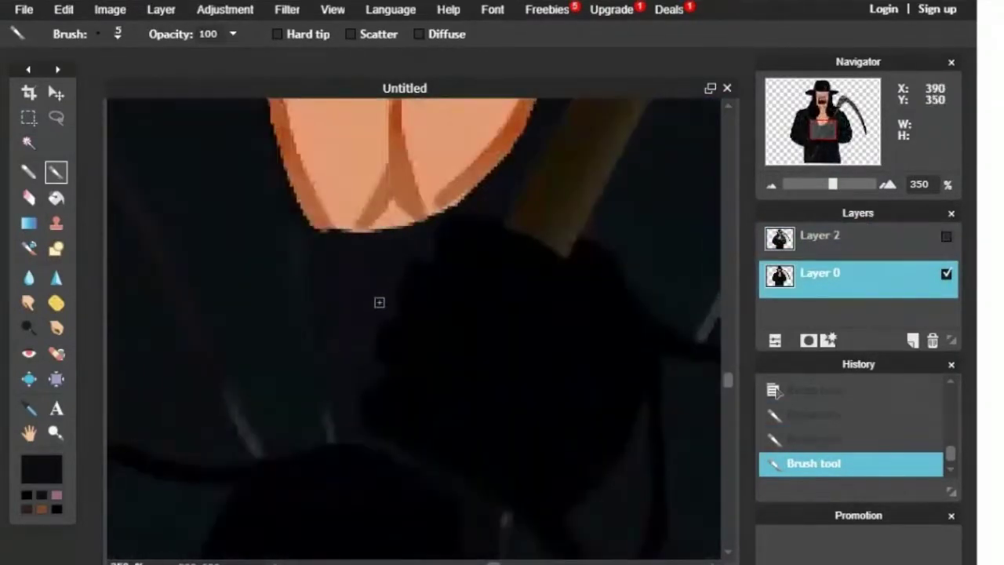
- Shape the finger edges of the lower glove with dark size 5 brush strokes, using the photo on Layer 2 as reference
left_click_drag(824, 126, 833, 140)
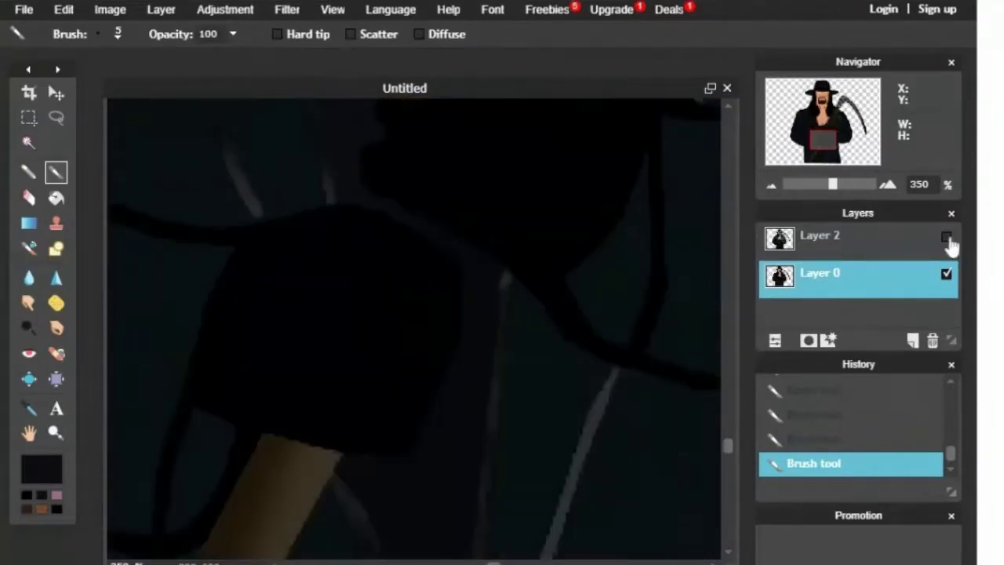
left_click(947, 236)
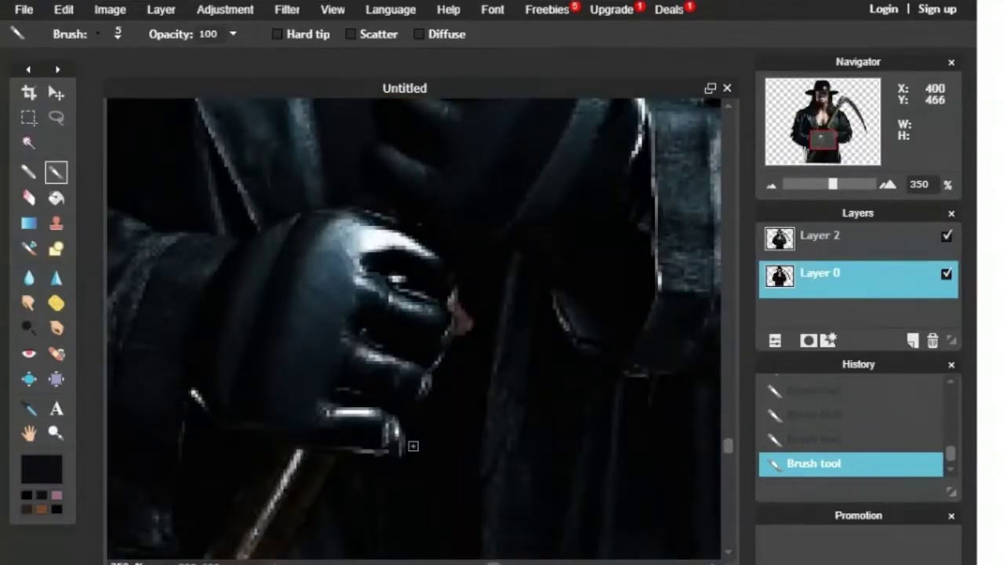
left_click(946, 236)
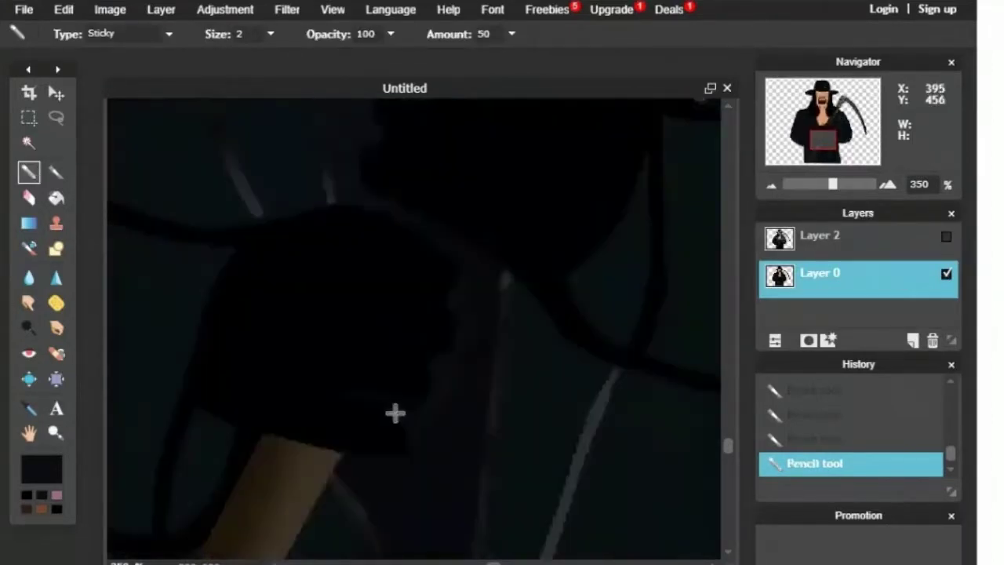
- Undo the last strokes on the lower glove and redraw the short line beside its lowest finger
key("ctrl+z")
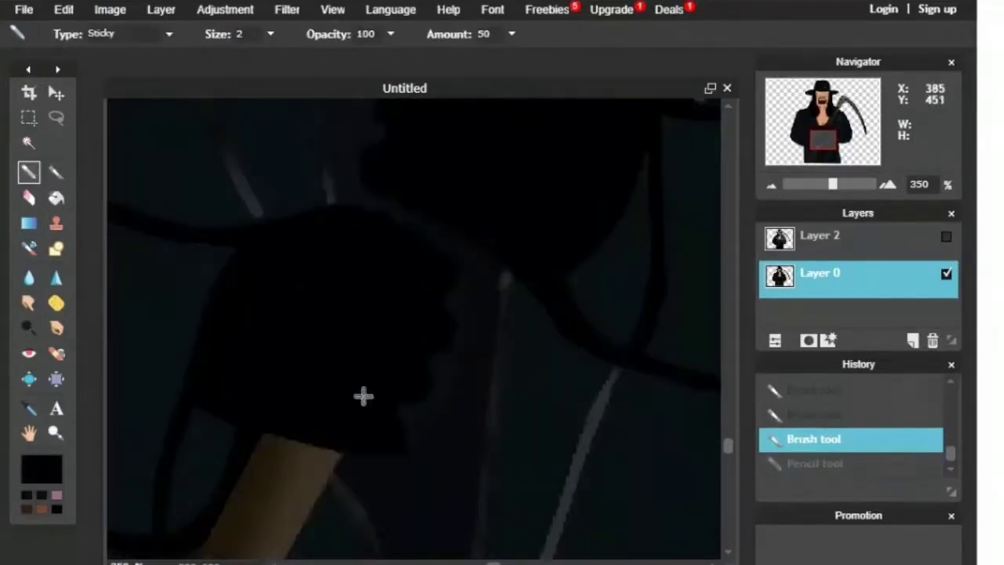
key("ctrl+z")
mouse_move(380, 397)
left_mouse_down()
mouse_move(352, 388)
mouse_move(395, 415)
left_mouse_up()
- Draw finger separation lines on the gloves in near-black grey with the Pencil tool set to Plain type and size 2
left_click(45, 476)
left_click(575, 177)
left_click(688, 421)
left_click(125, 34)
left_click(157, 53)
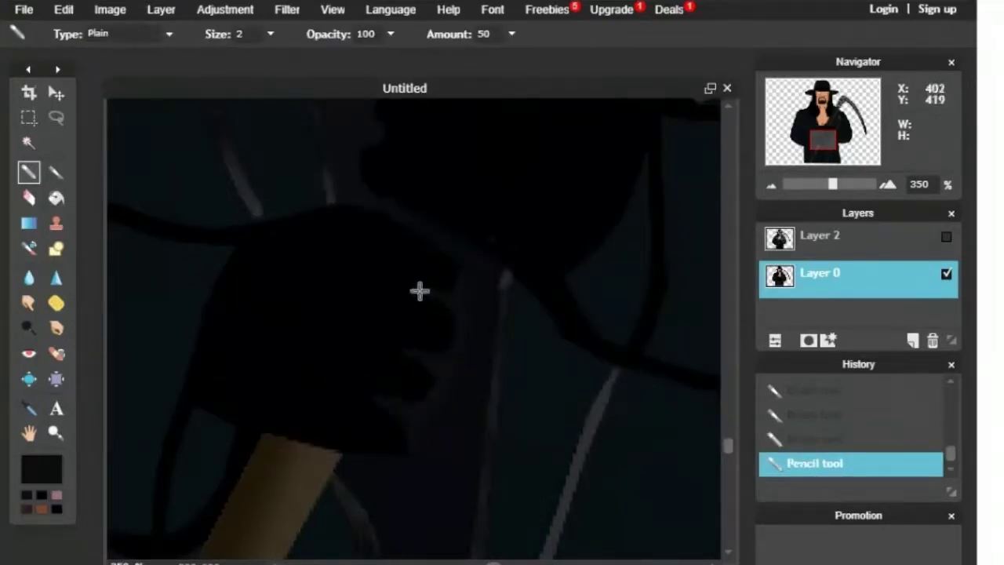
left_click_drag(812, 149, 816, 139)
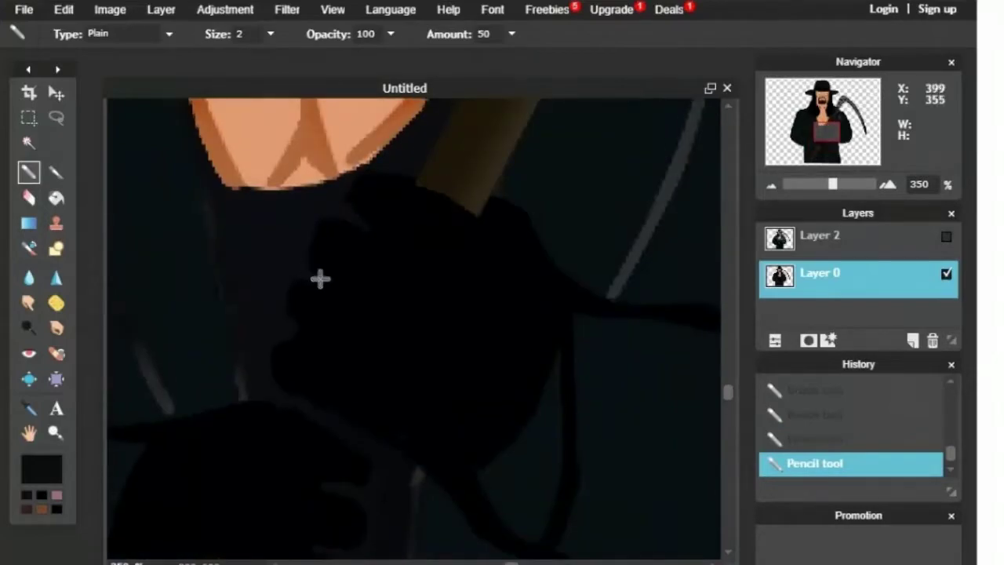